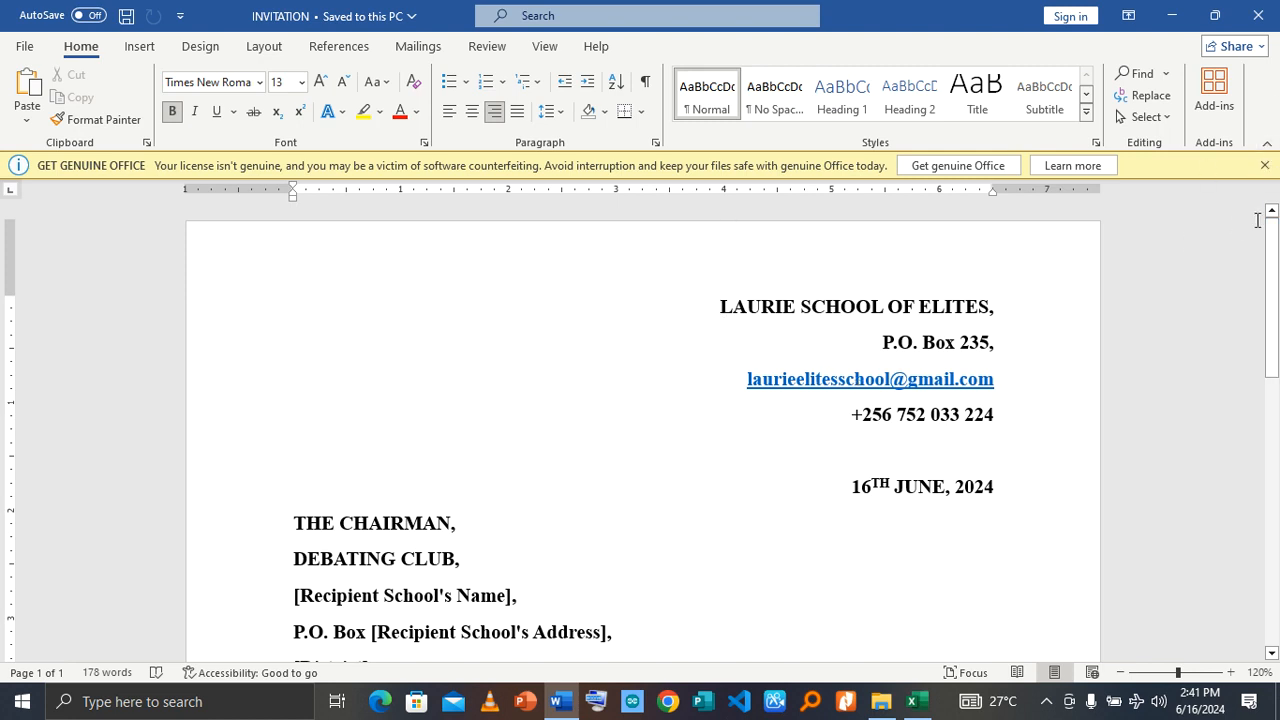
Step: Read through the invitation letter to find the placeholders for the recipient school's name, address, district and principal
left_click(1264, 165)
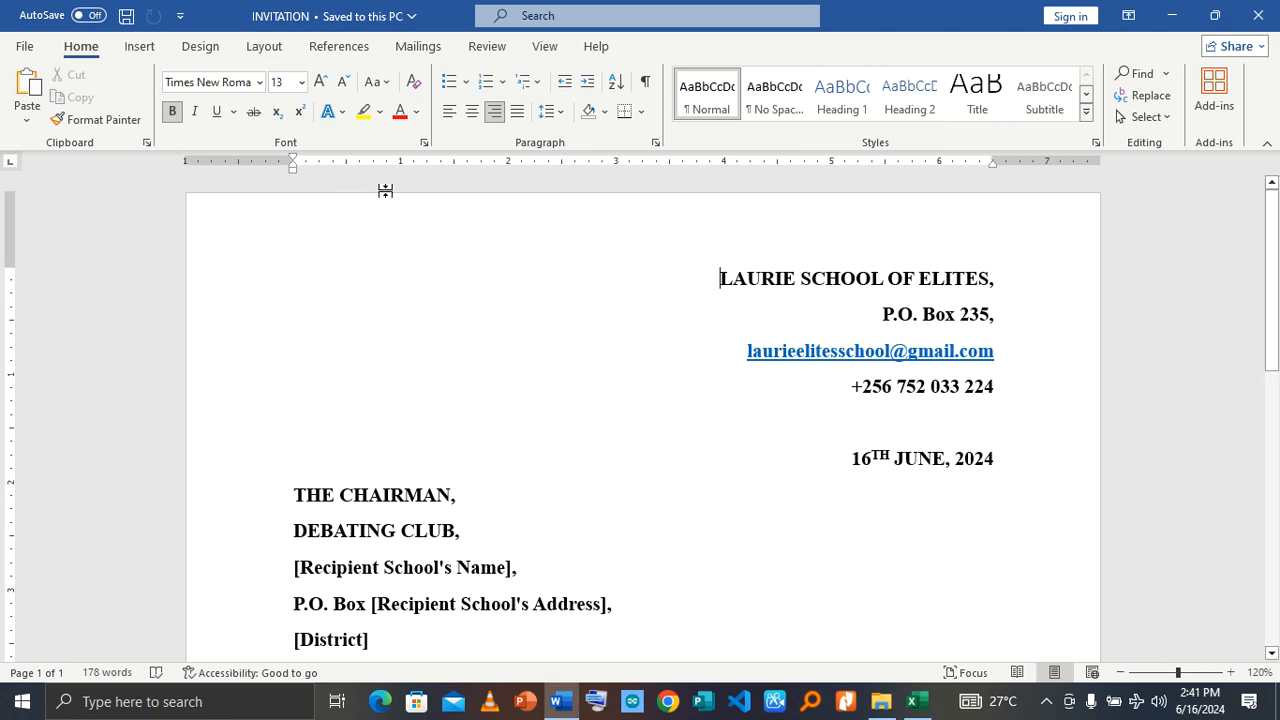
scroll(731, 257, "down", 10)
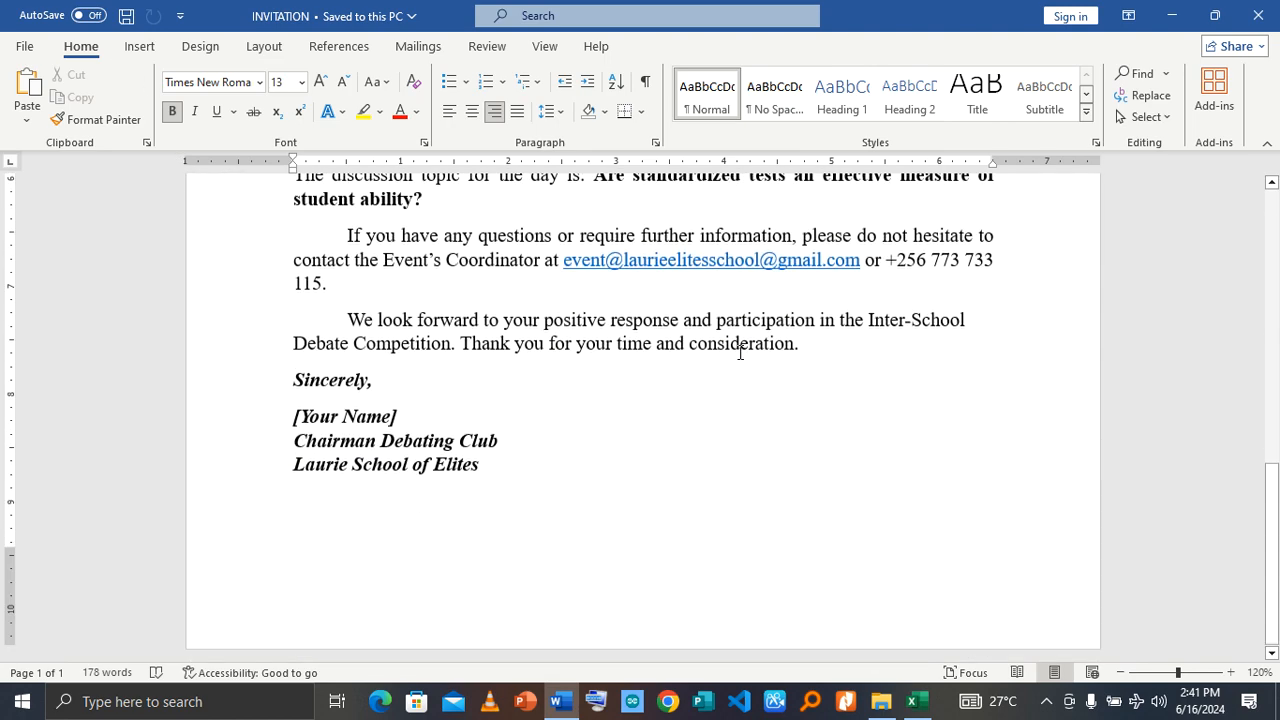
scroll(733, 357, "up", 10)
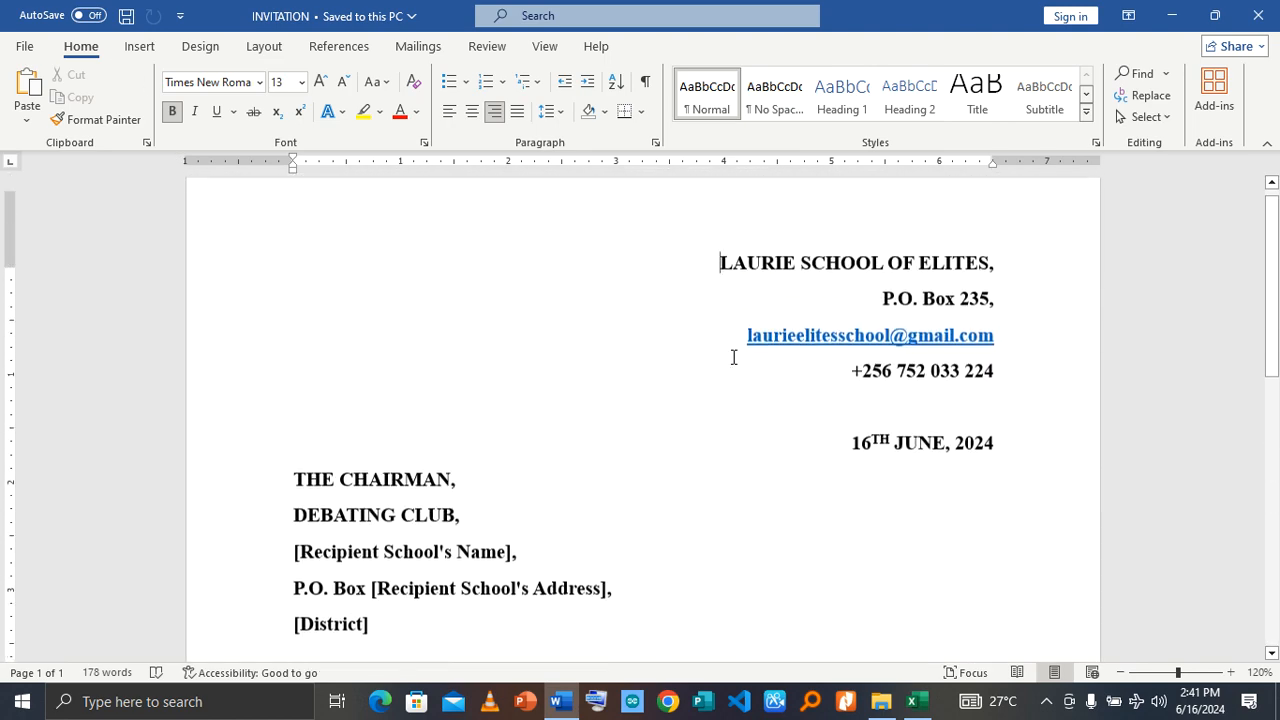
scroll(733, 357, "down", 5)
scroll(735, 357, "down", 3)
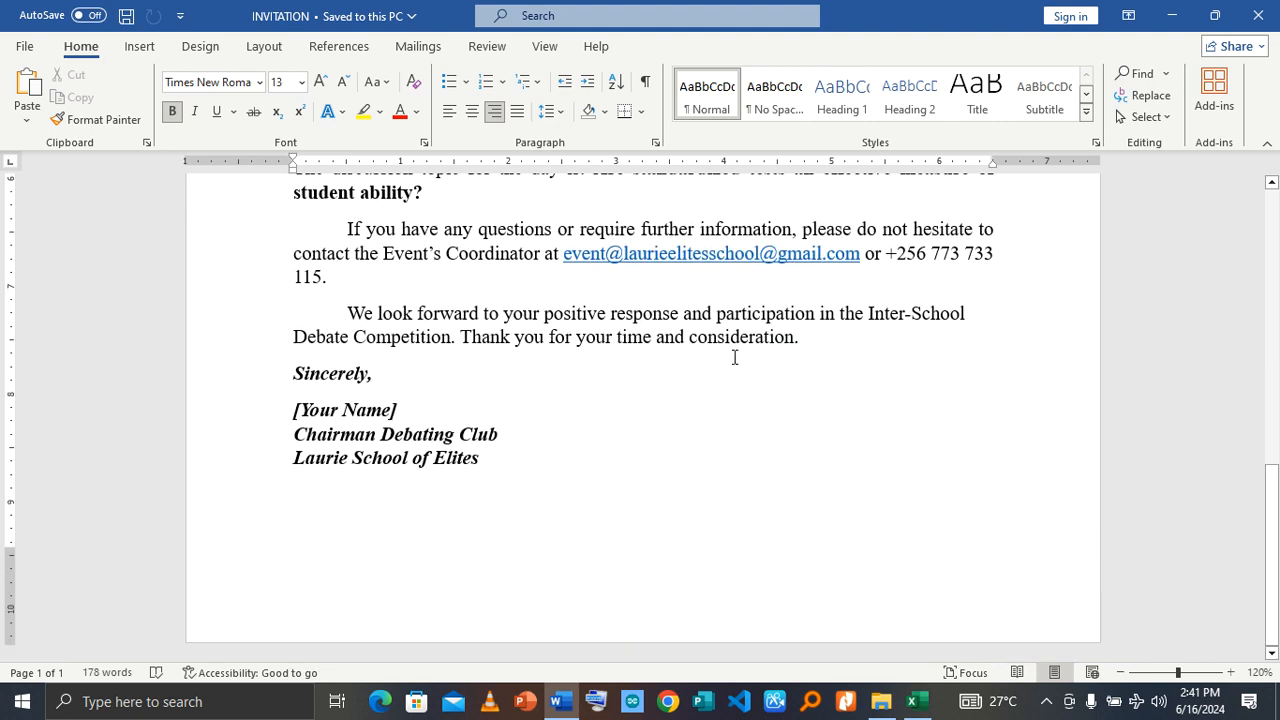
scroll(735, 357, "up", 12)
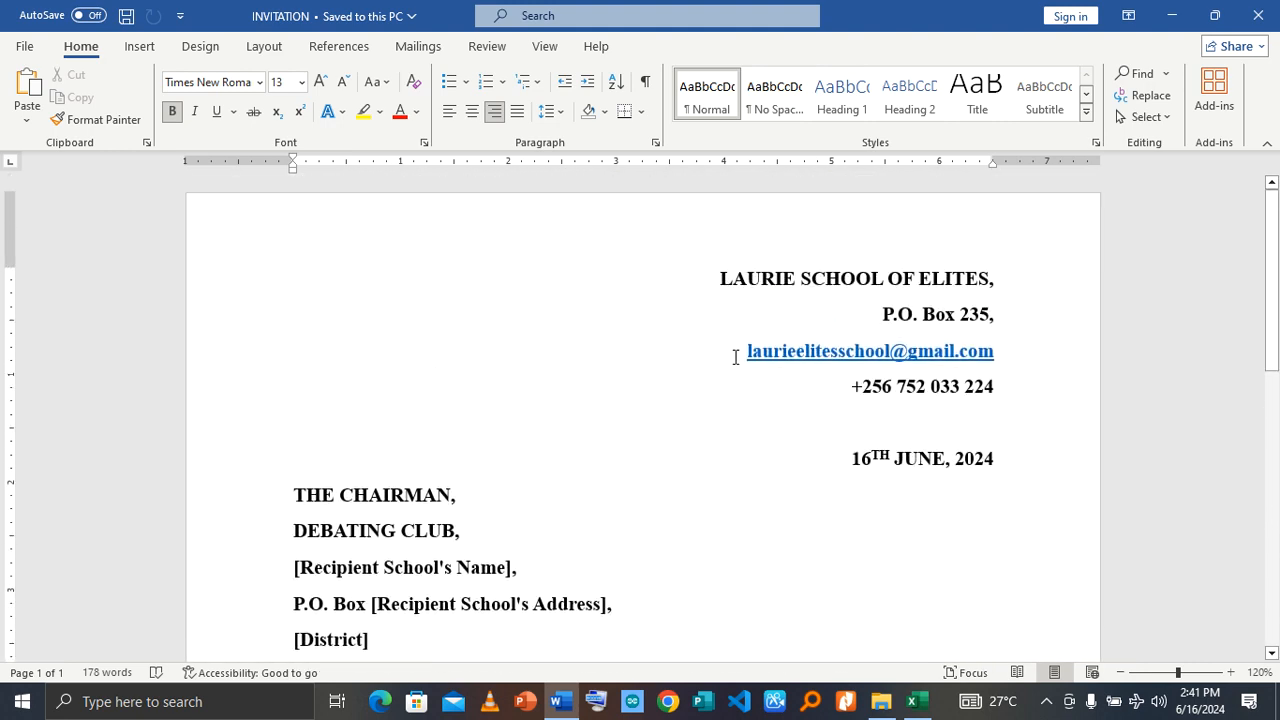
scroll(735, 357, "down", 1)
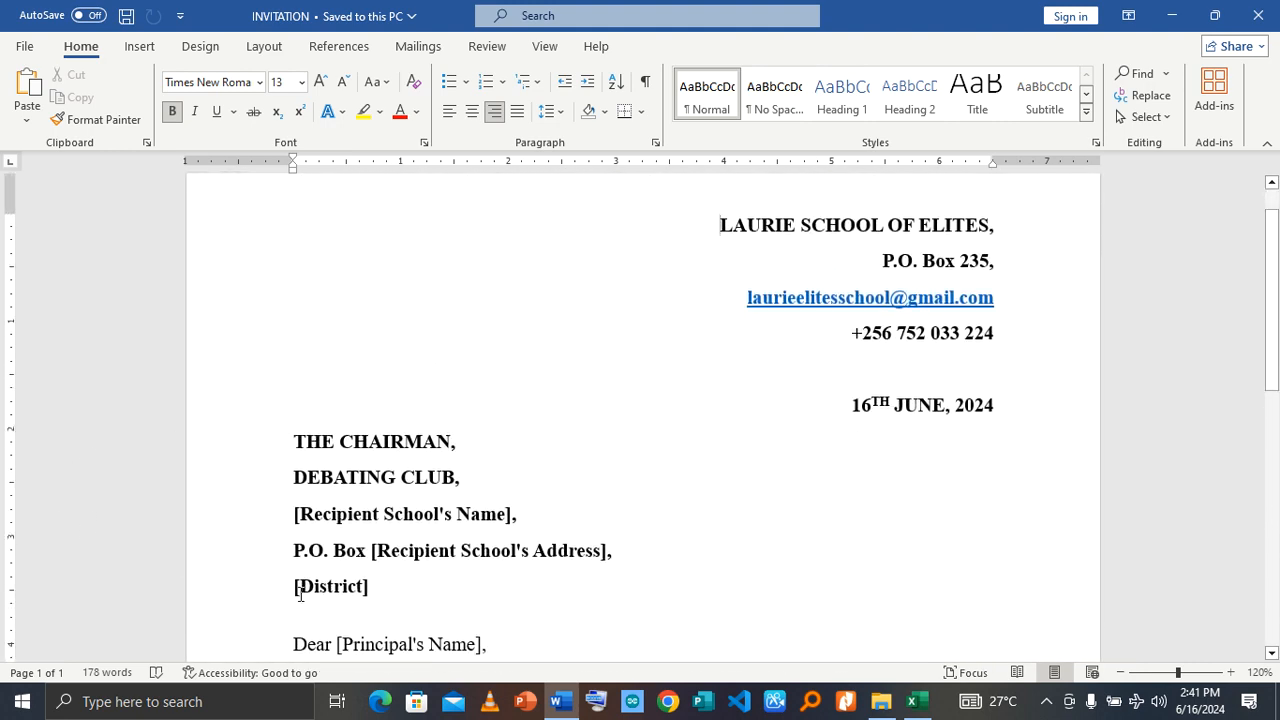
scroll(456, 556, "down", 3)
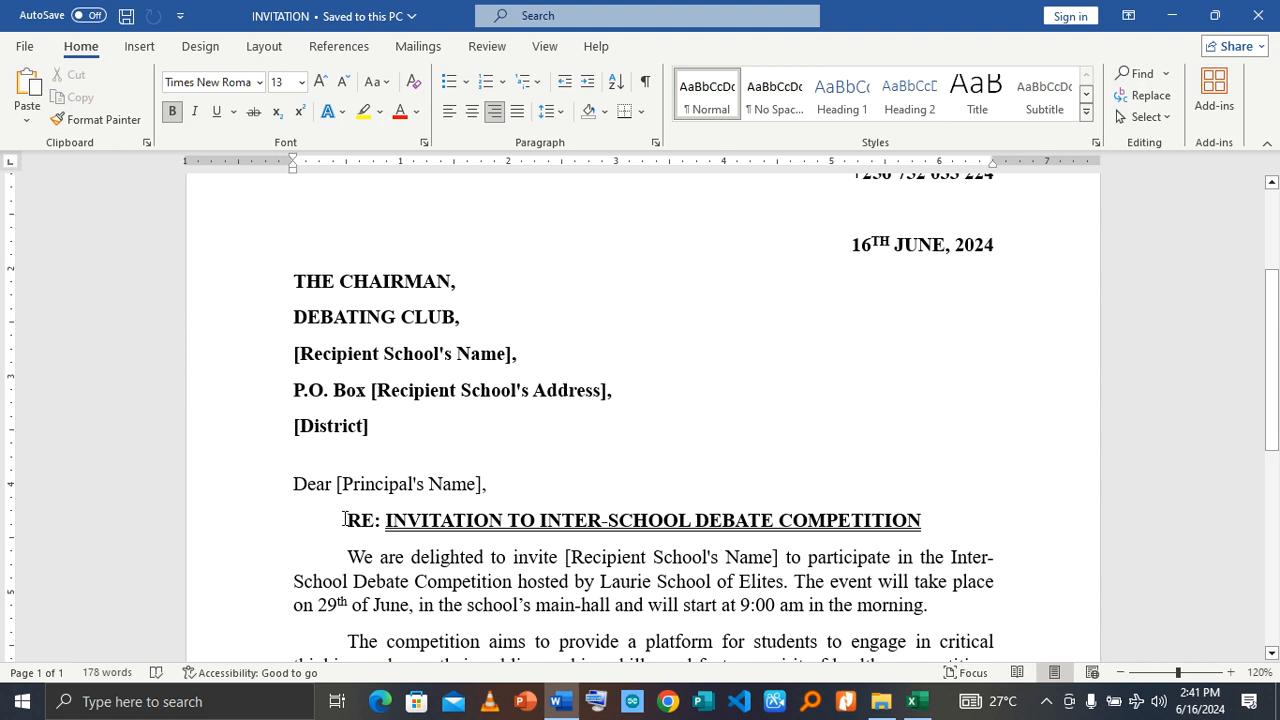
scroll(458, 487, "down", 5)
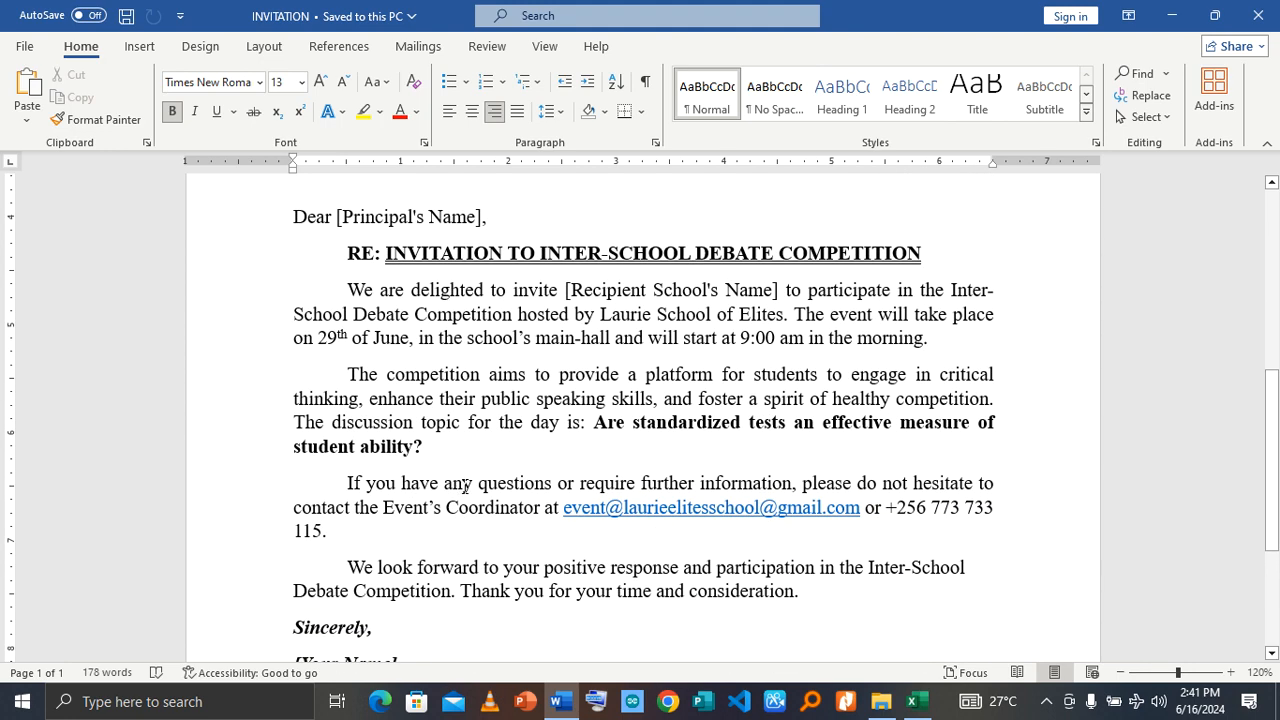
scroll(464, 490, "up", 5)
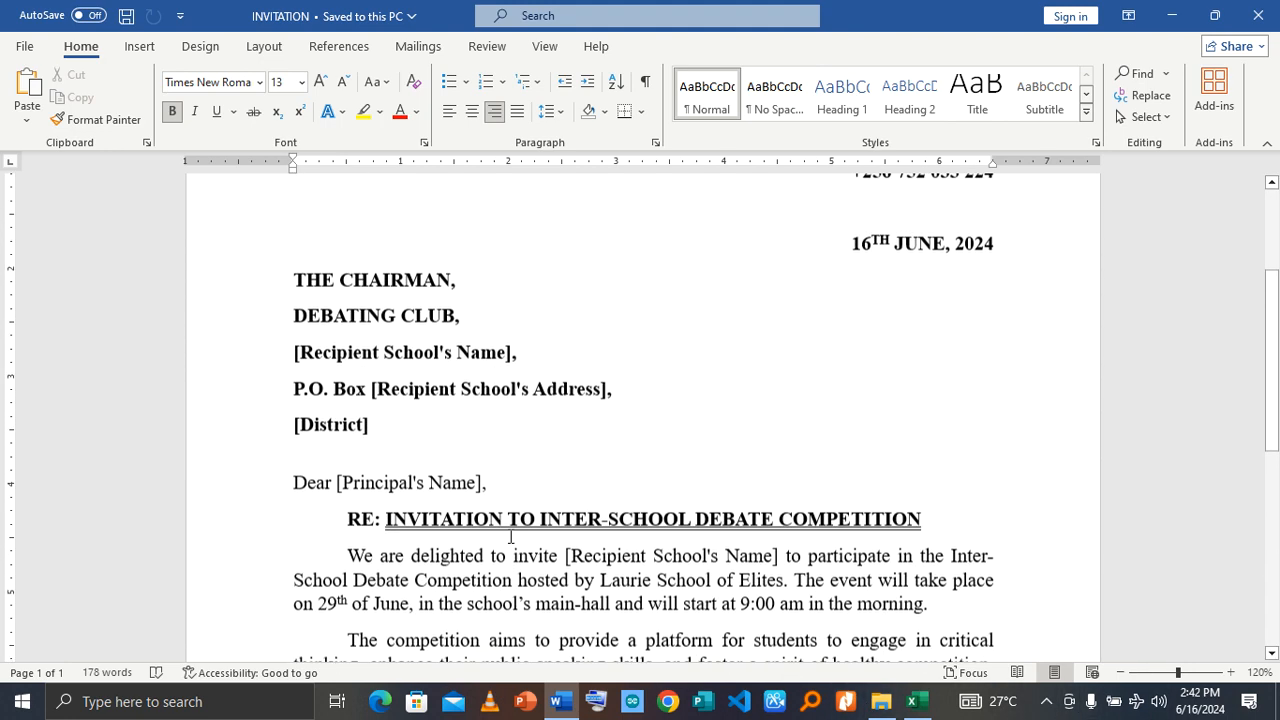
Step: Start a Letters mail merge for the invitation document
left_click(418, 50)
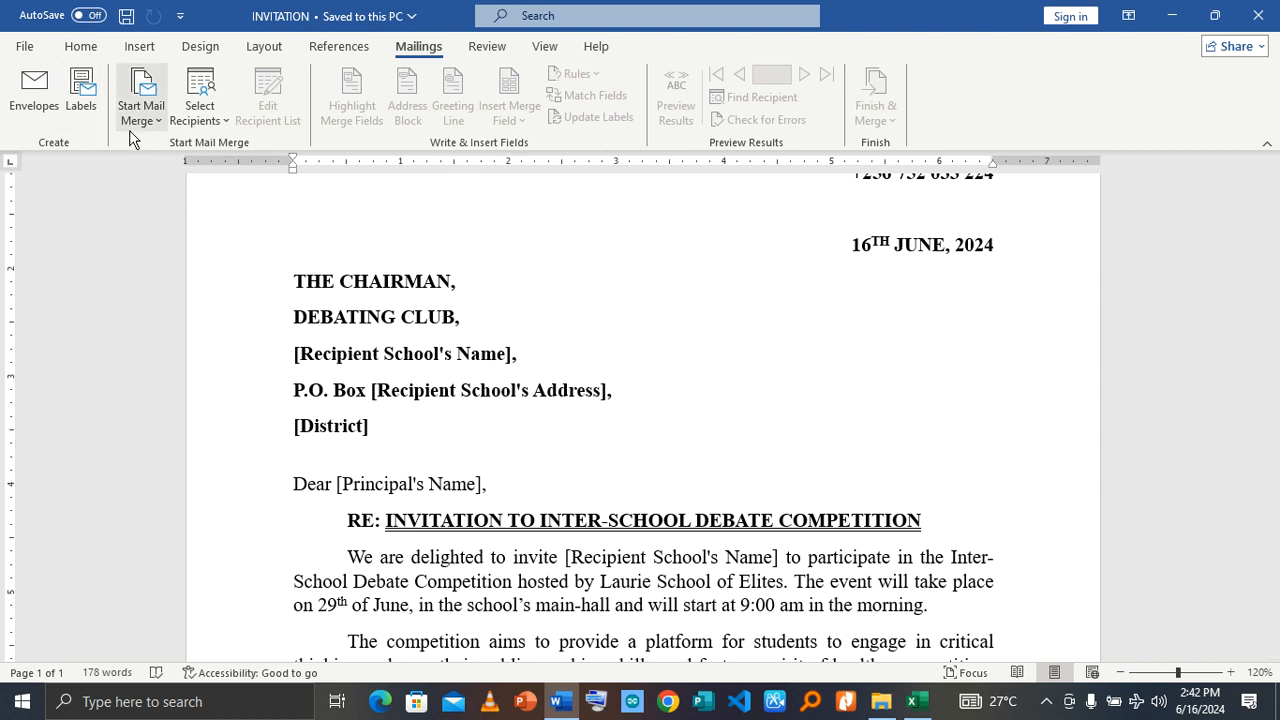
left_click(160, 125)
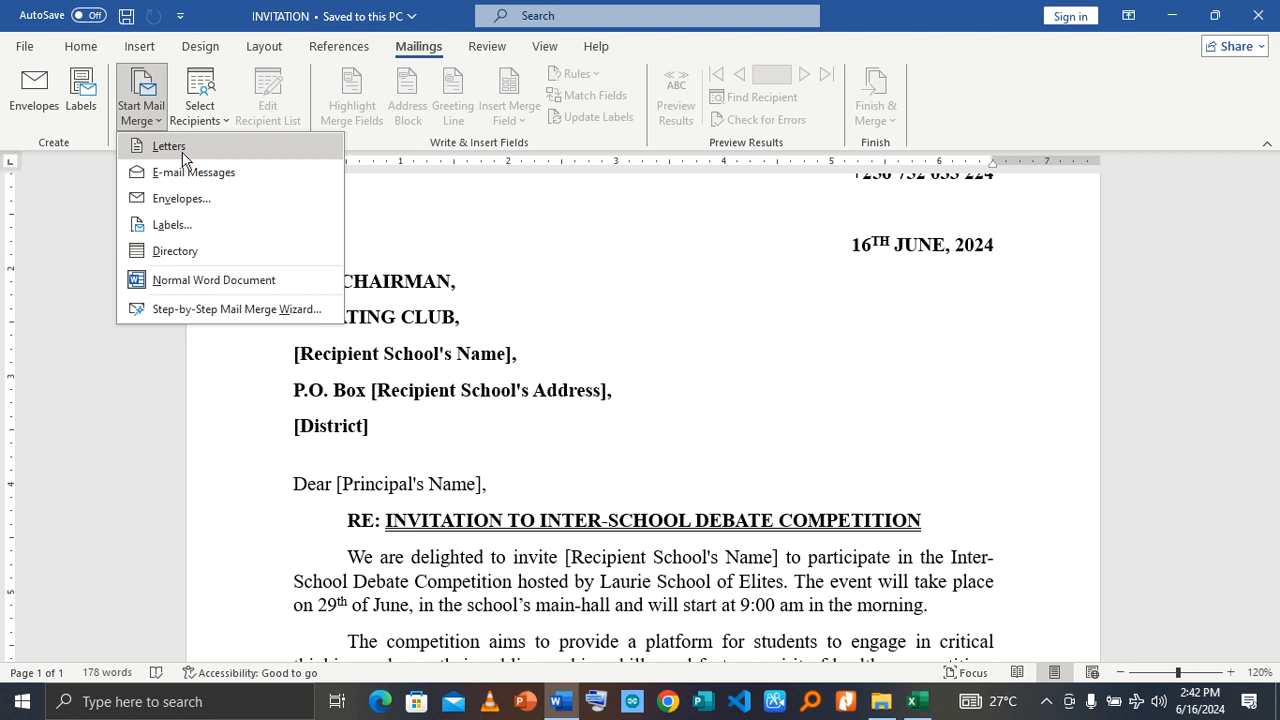
left_click(180, 150)
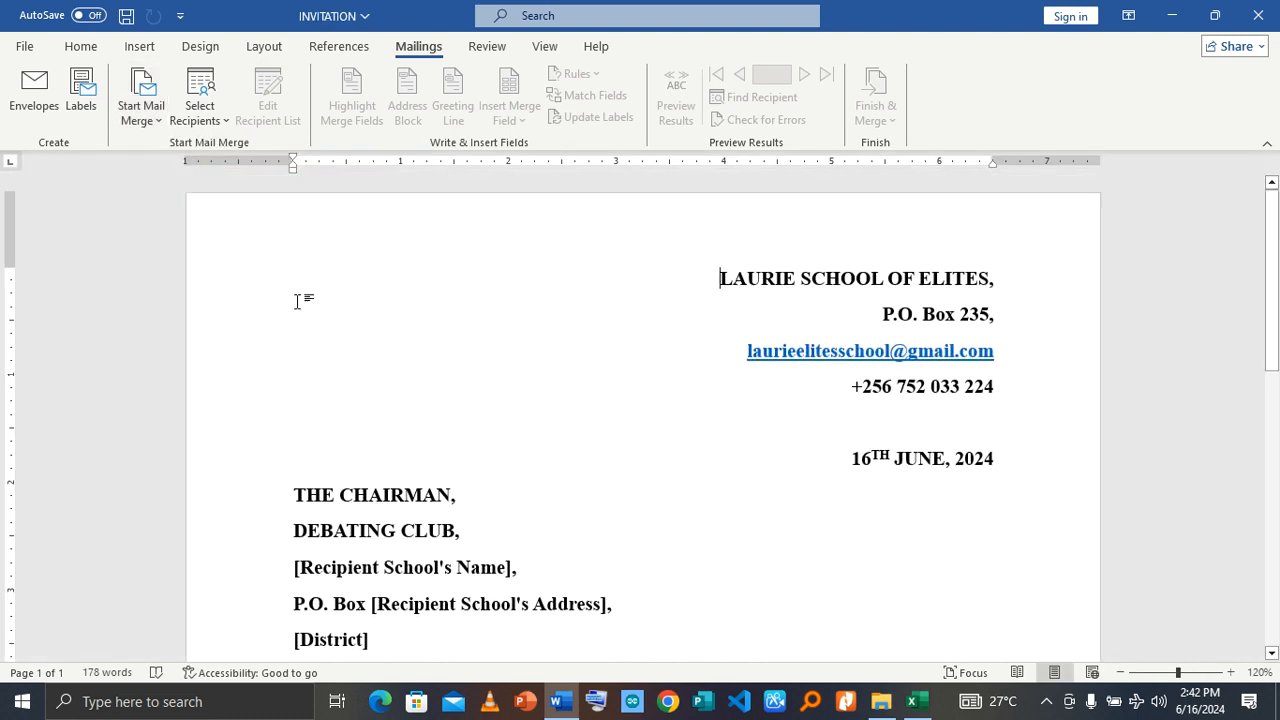
left_click(204, 50)
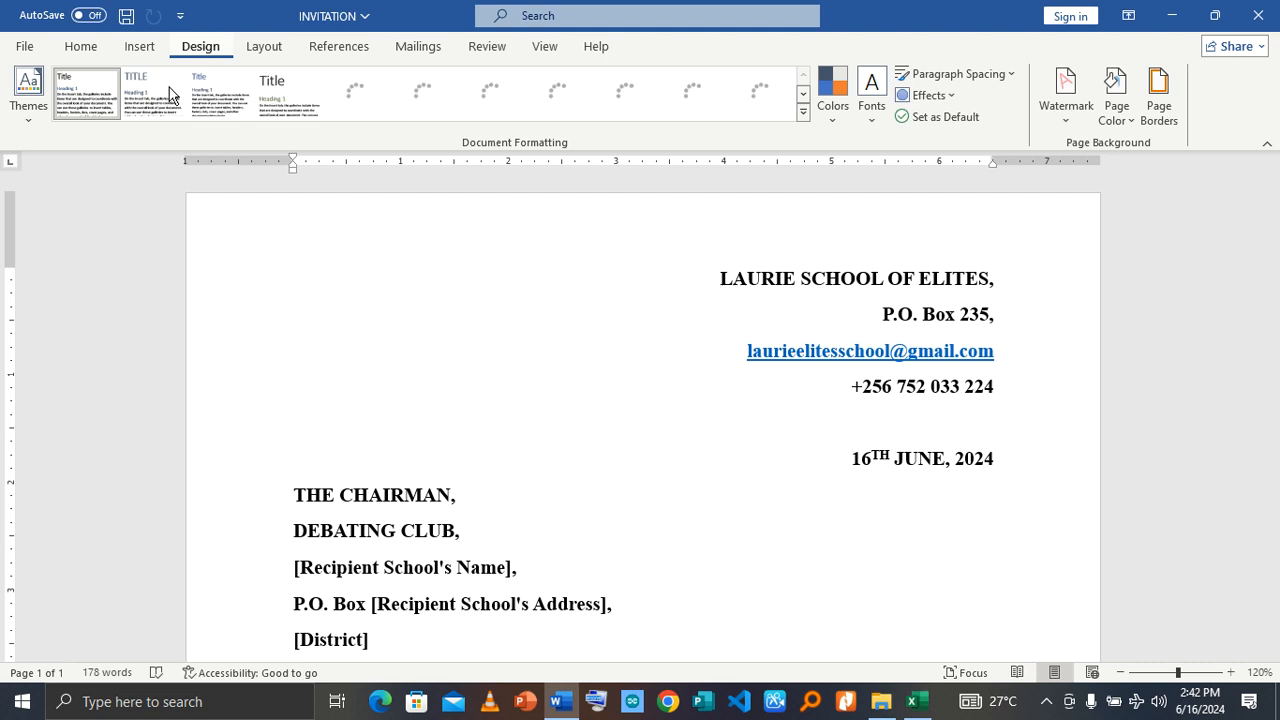
left_click(265, 47)
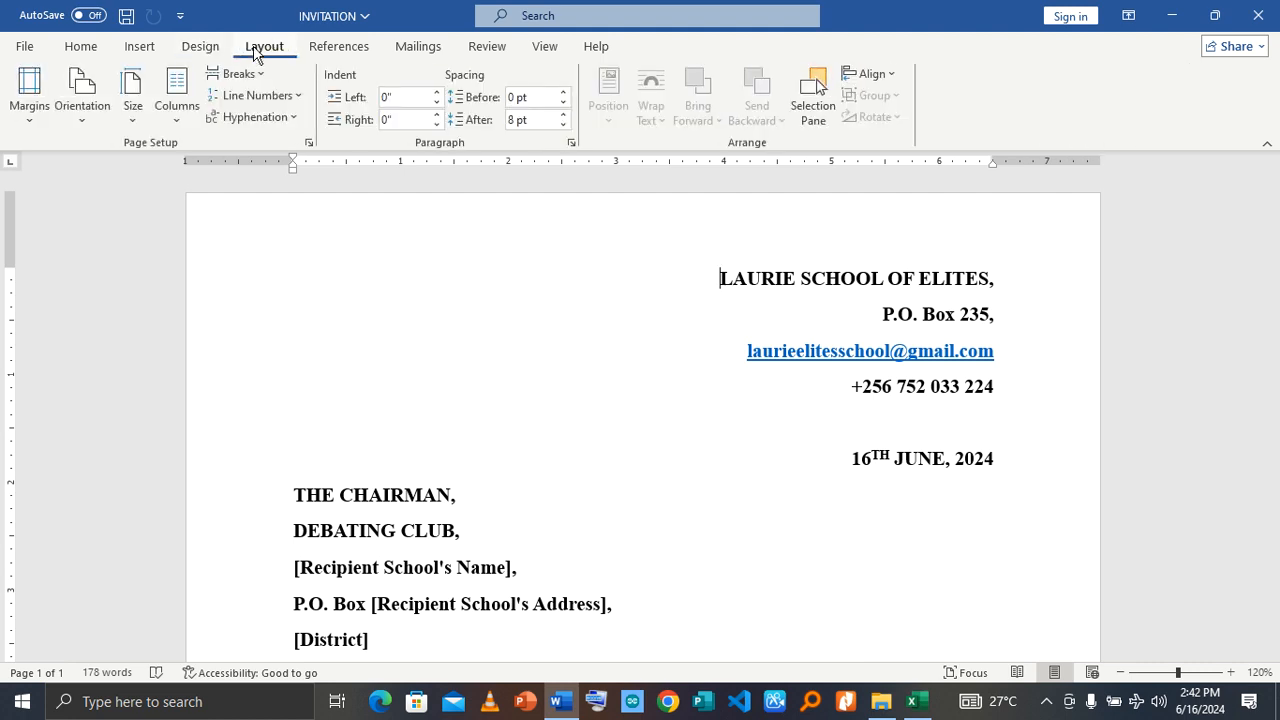
left_click(133, 118)
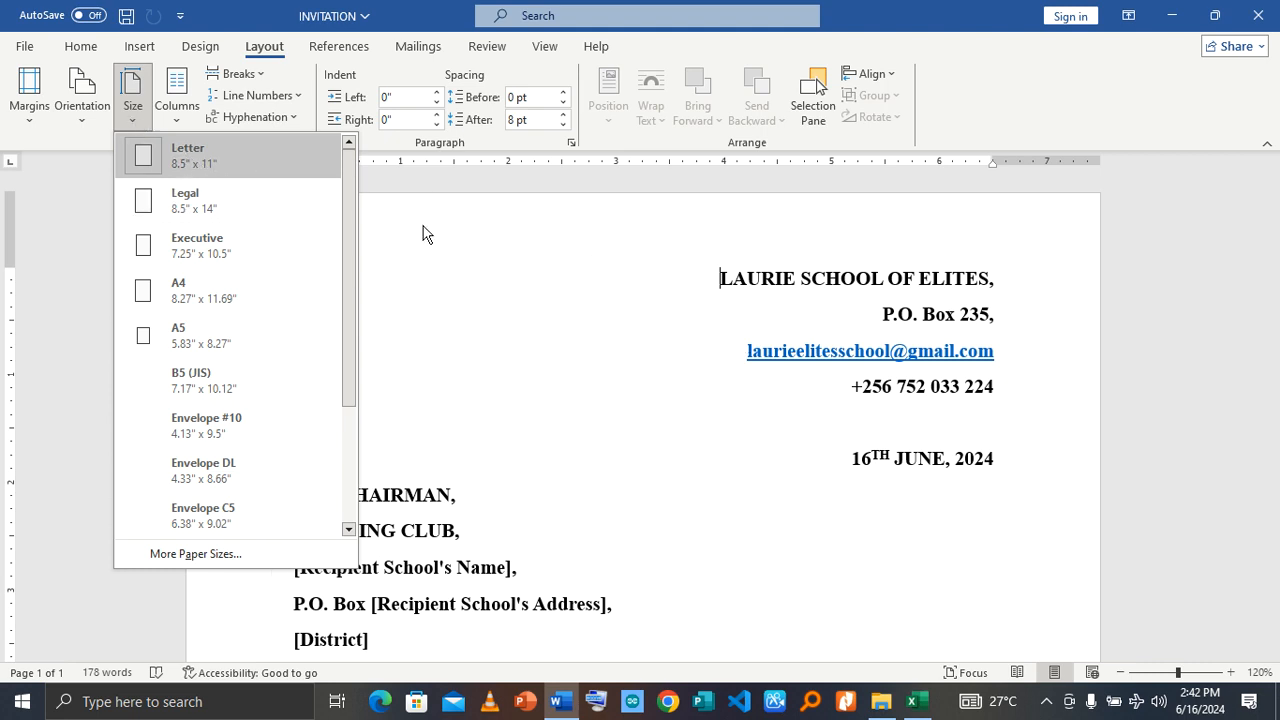
left_click(431, 38)
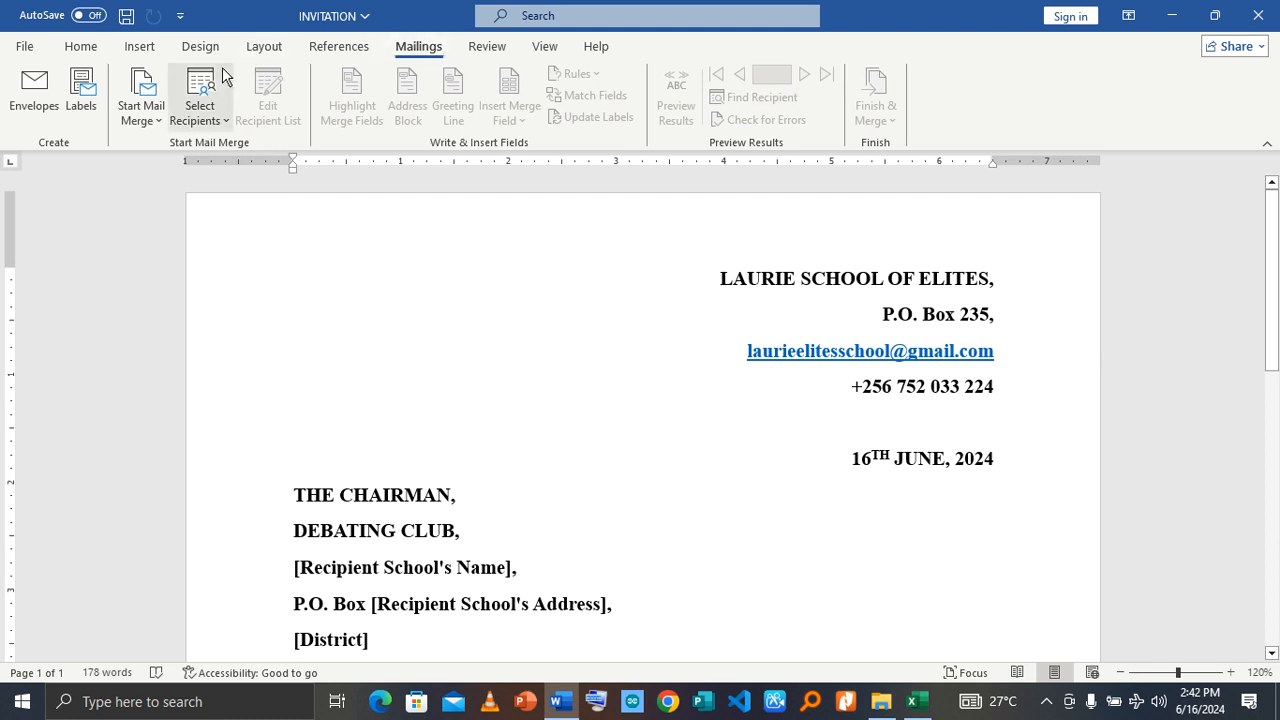
left_click(226, 122)
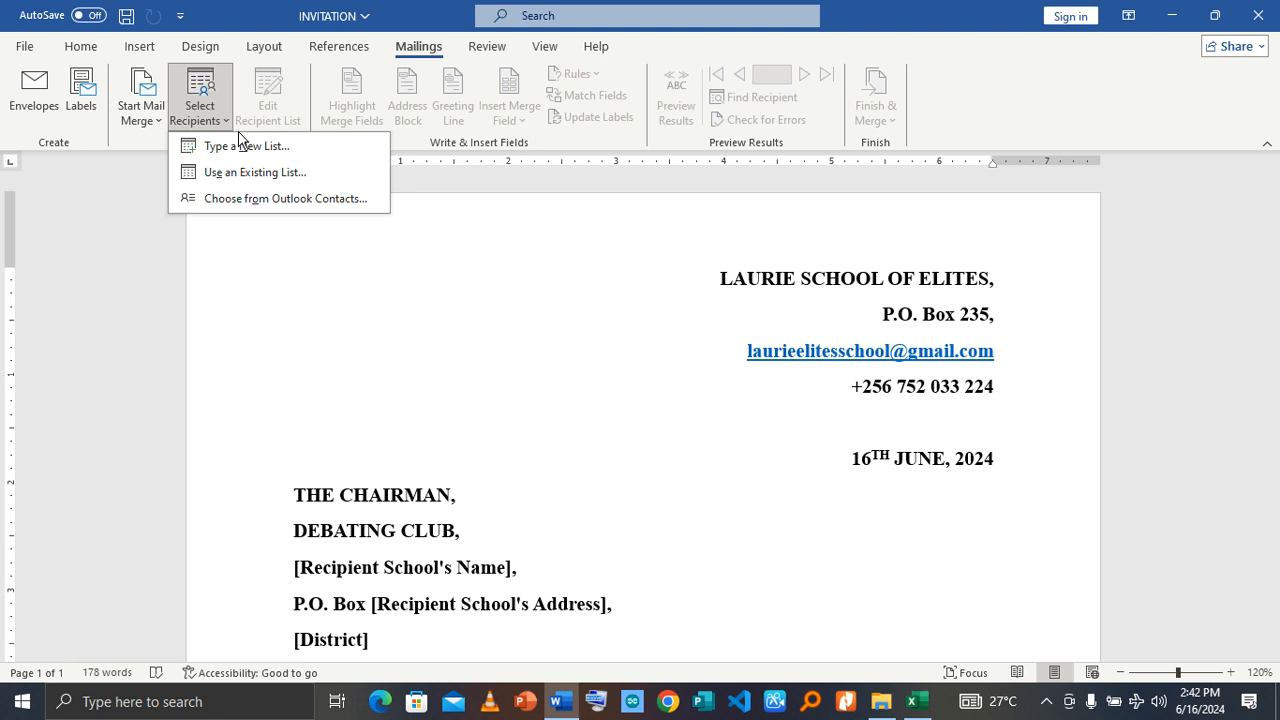
left_click(262, 150)
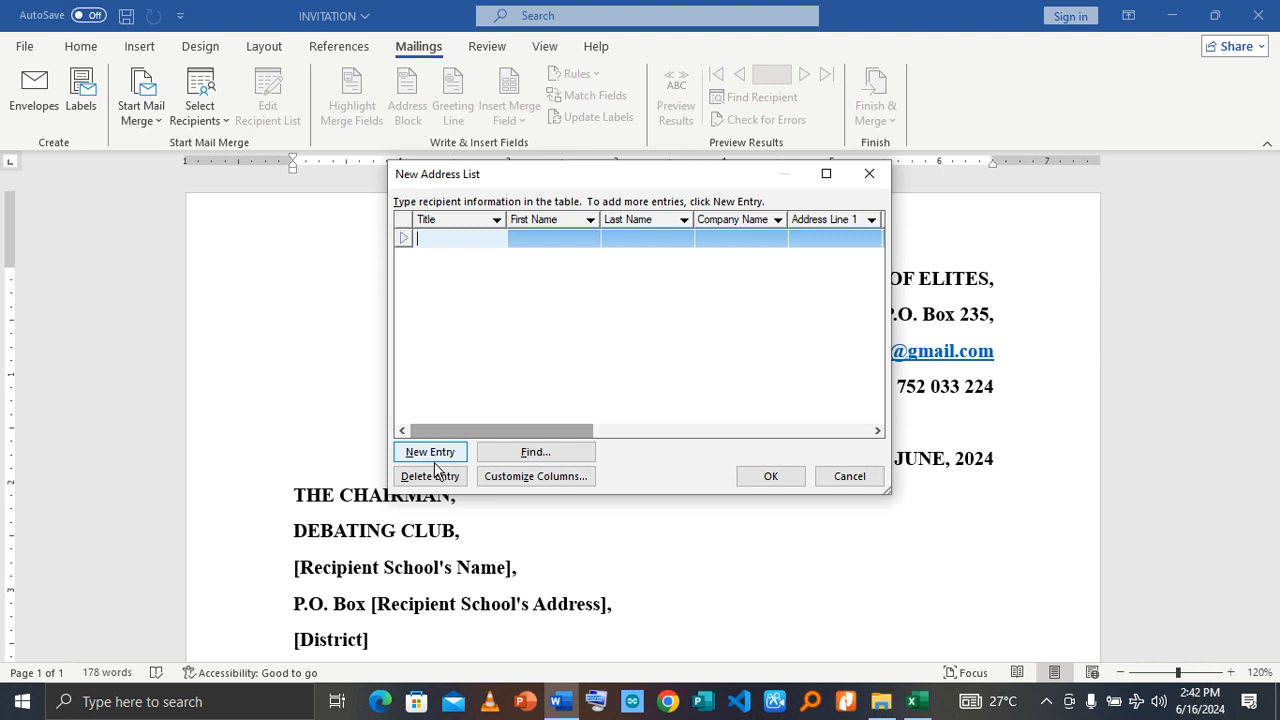
left_click(555, 480)
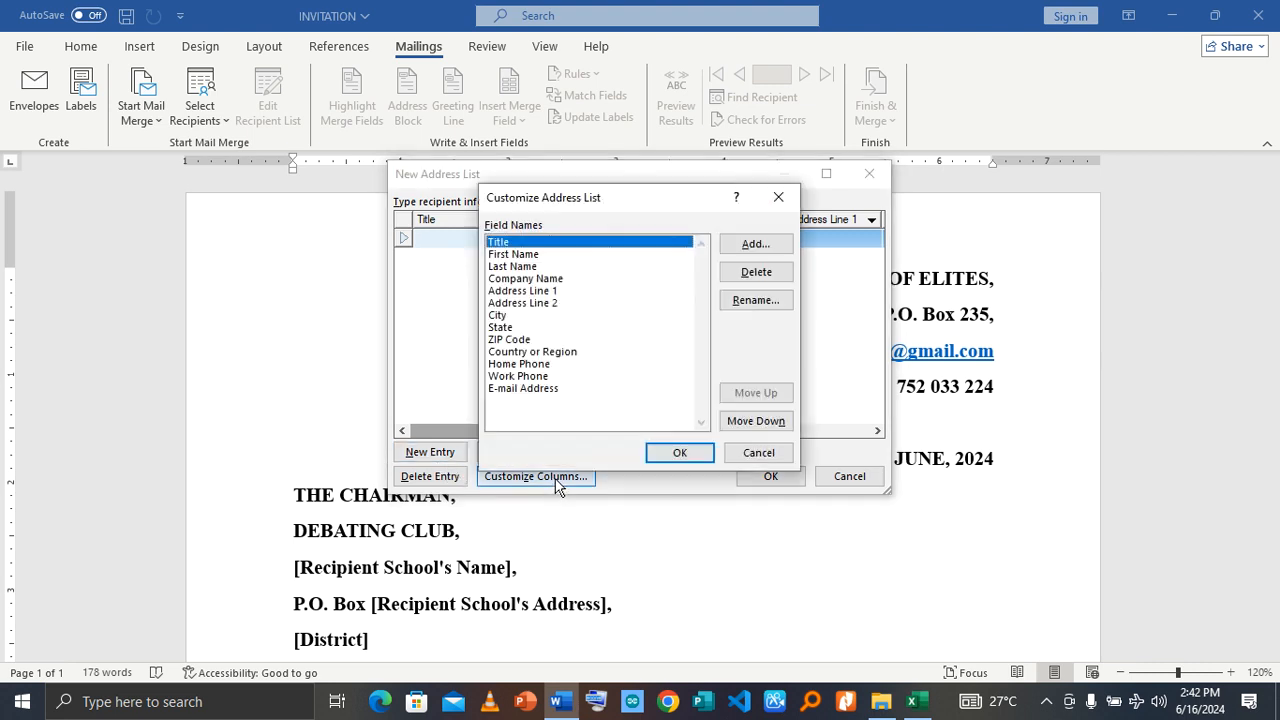
left_click(776, 458)
left_click(851, 482)
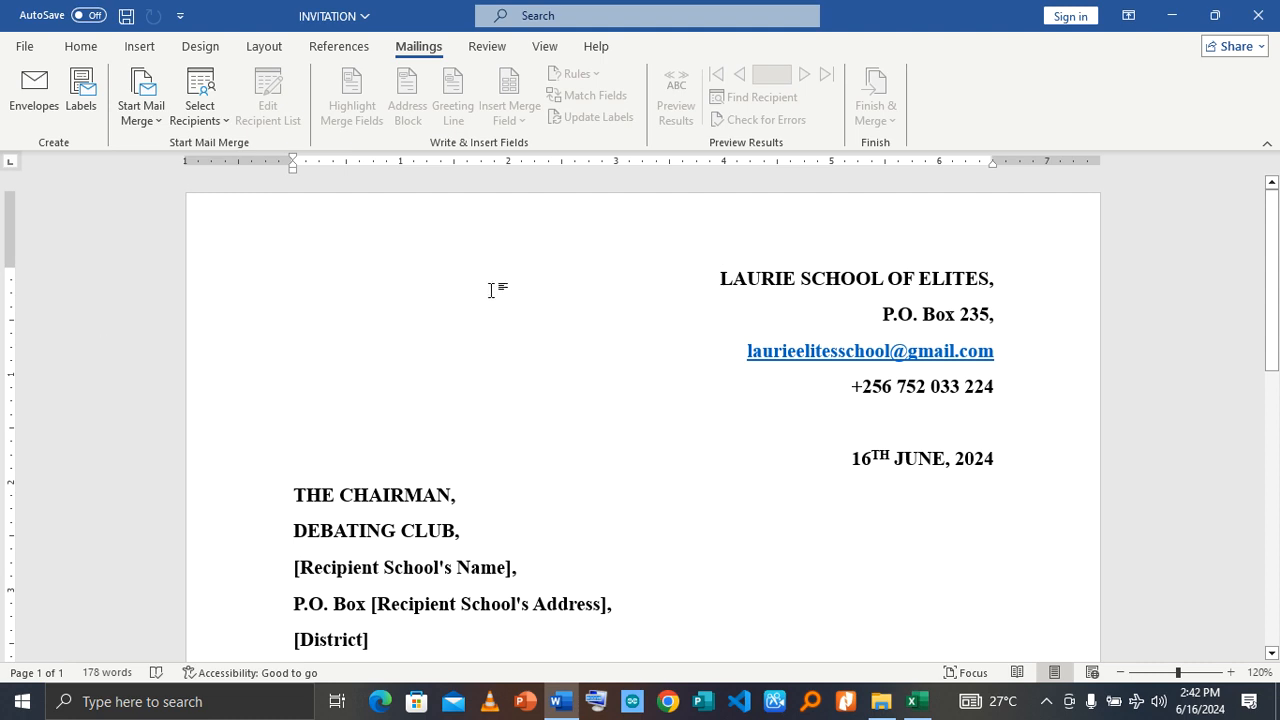
left_click(200, 108)
left_click(693, 437)
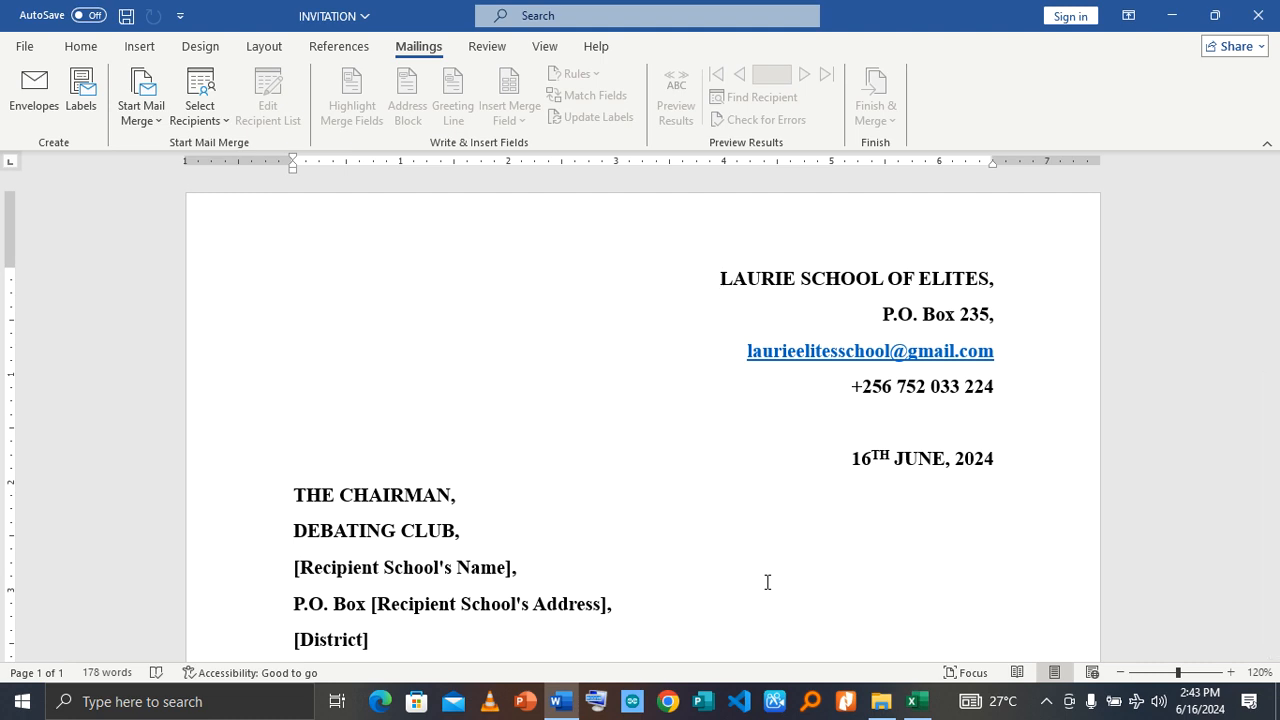
left_click(228, 120)
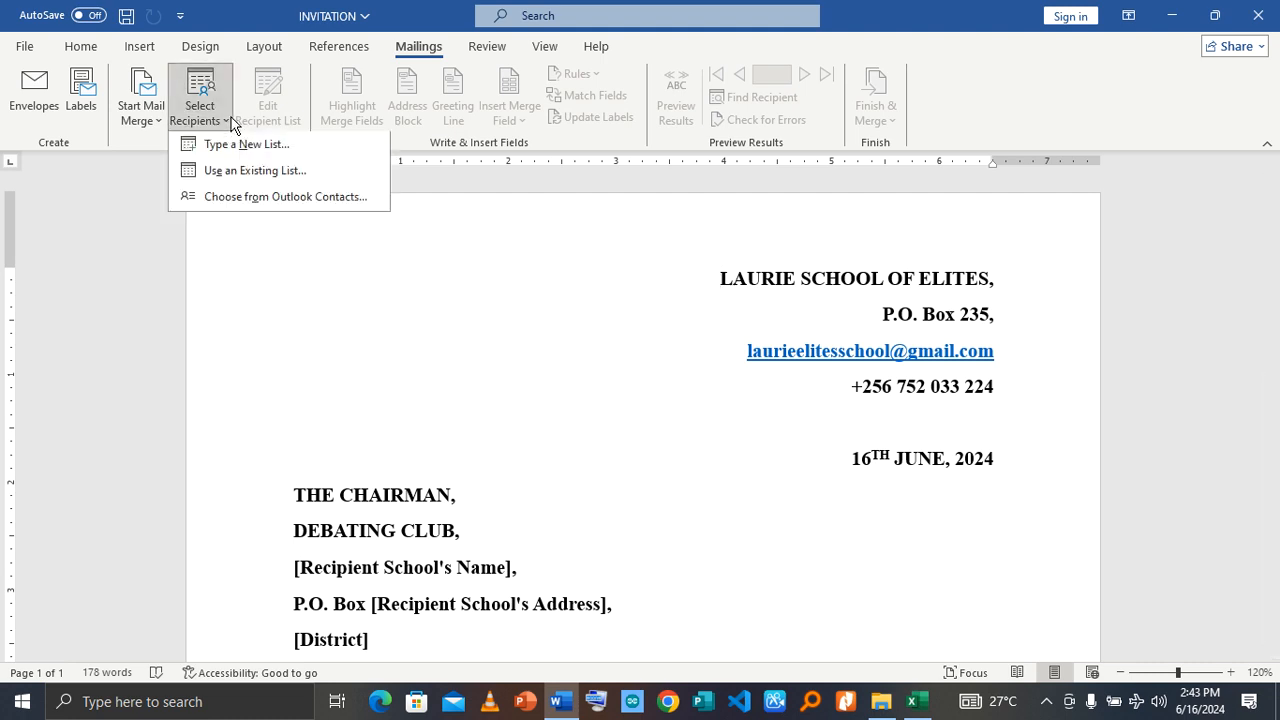
left_click(253, 172)
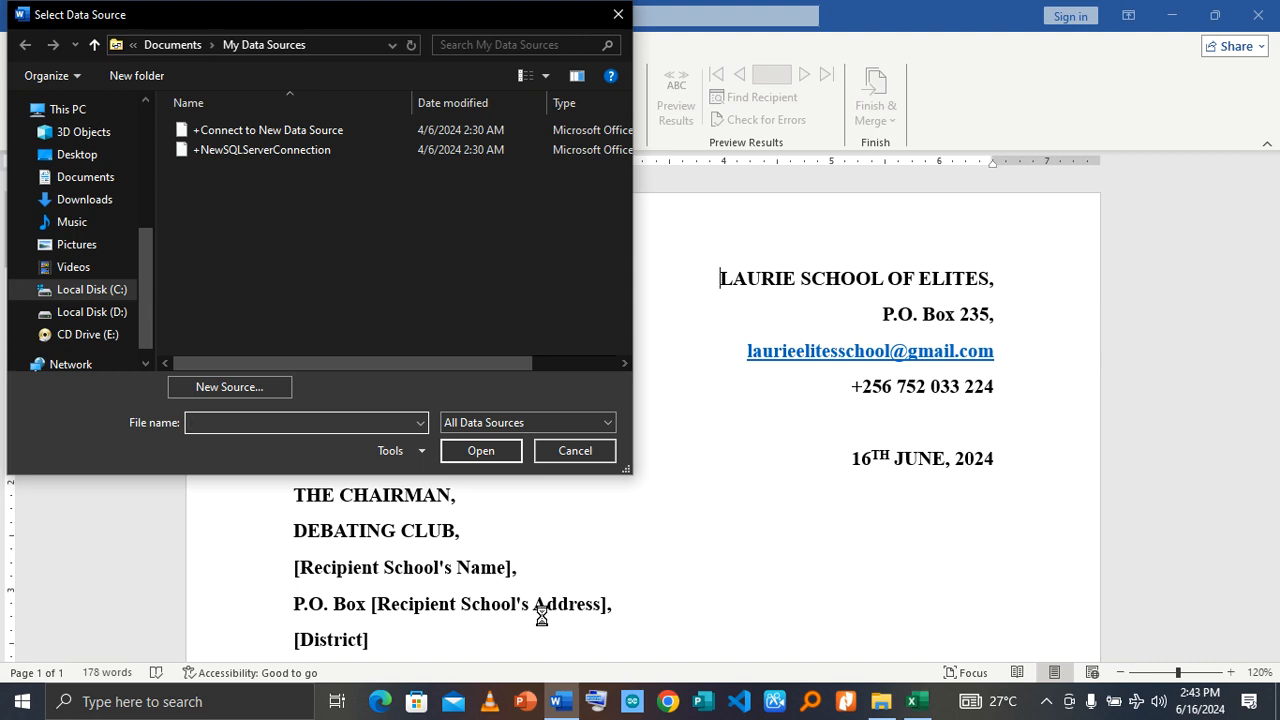
Step: Switch to Excel to review the principal's name, location, school name and box number columns of the participants workbook, and close it
left_click(920, 703)
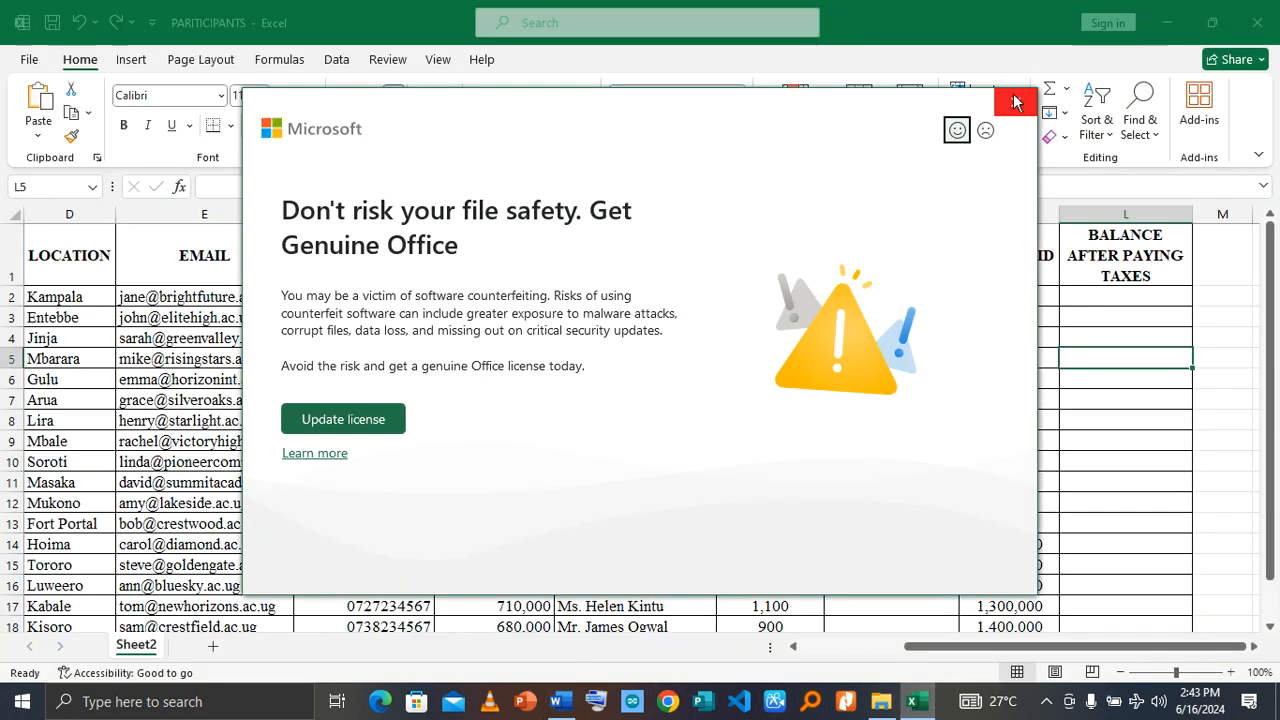
left_click(1014, 102)
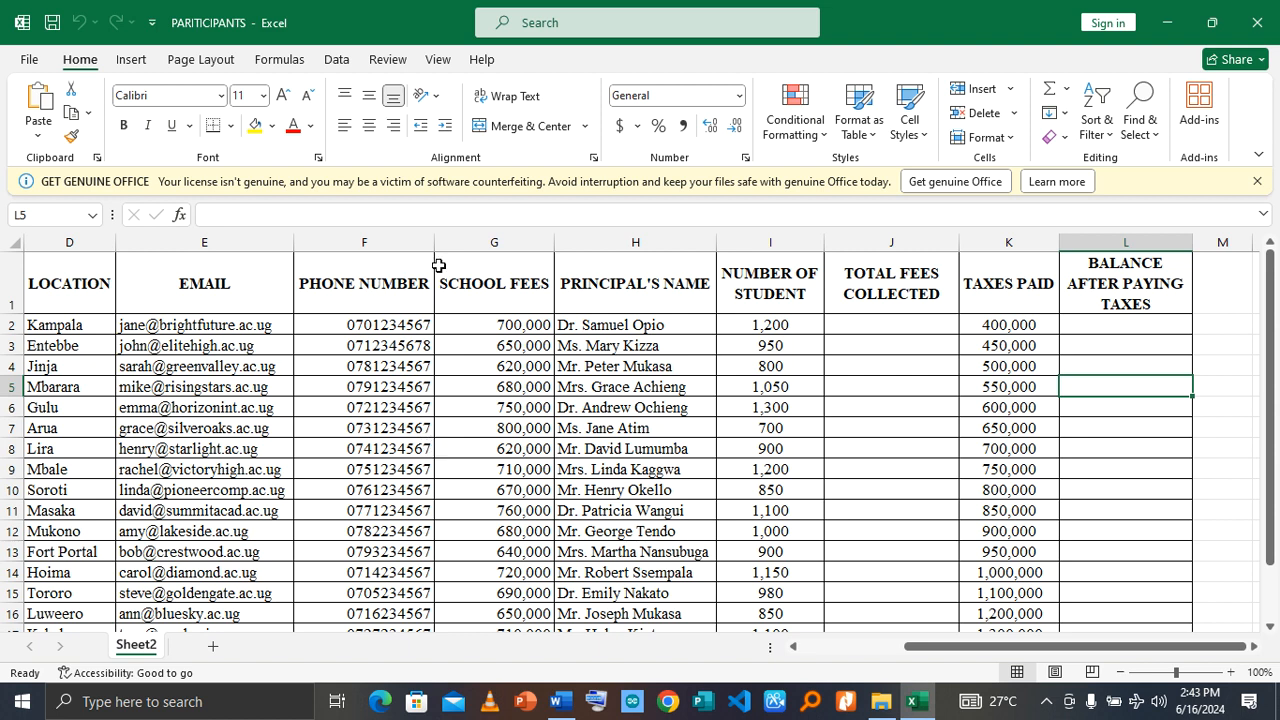
left_click(645, 283)
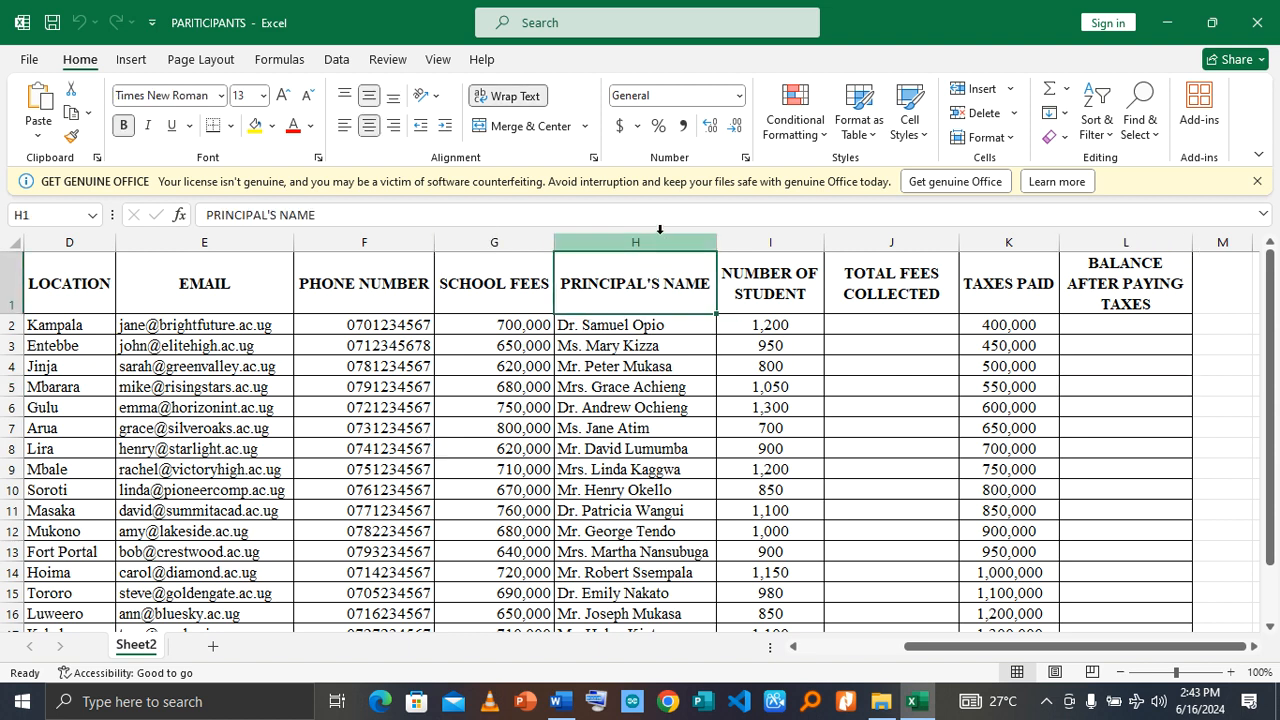
left_click(73, 253)
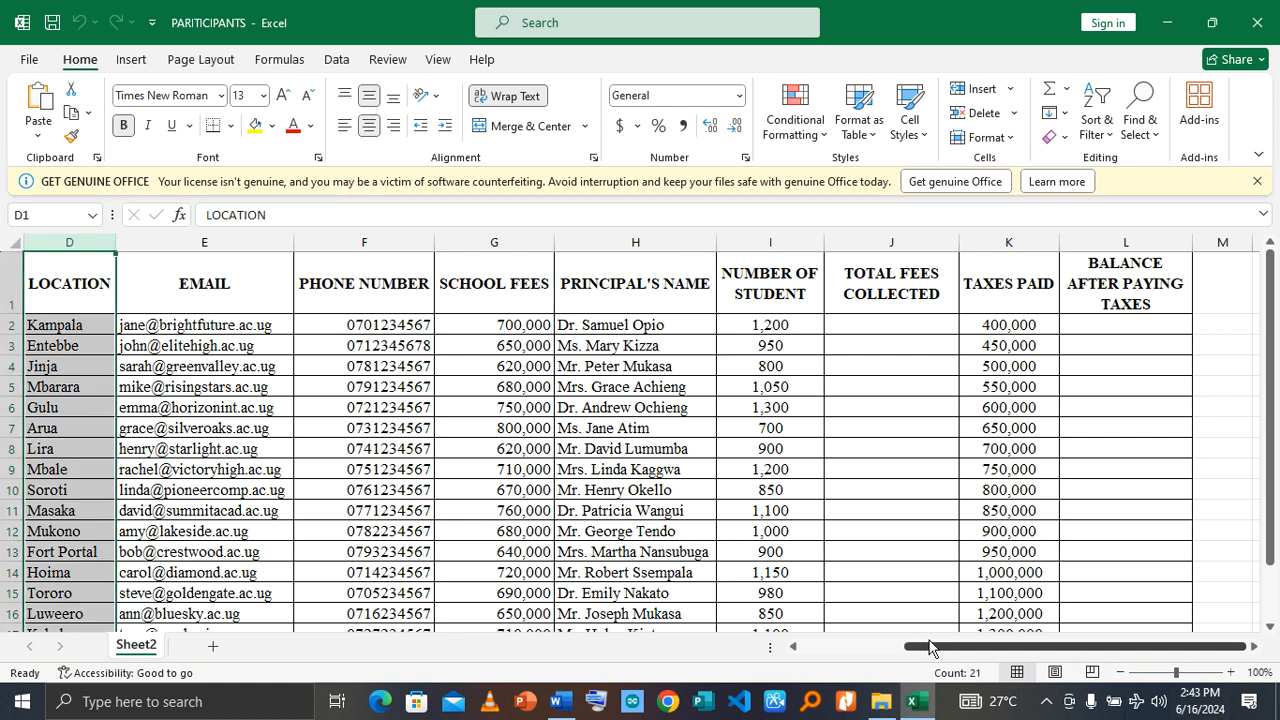
left_click_drag(928, 646, 657, 643)
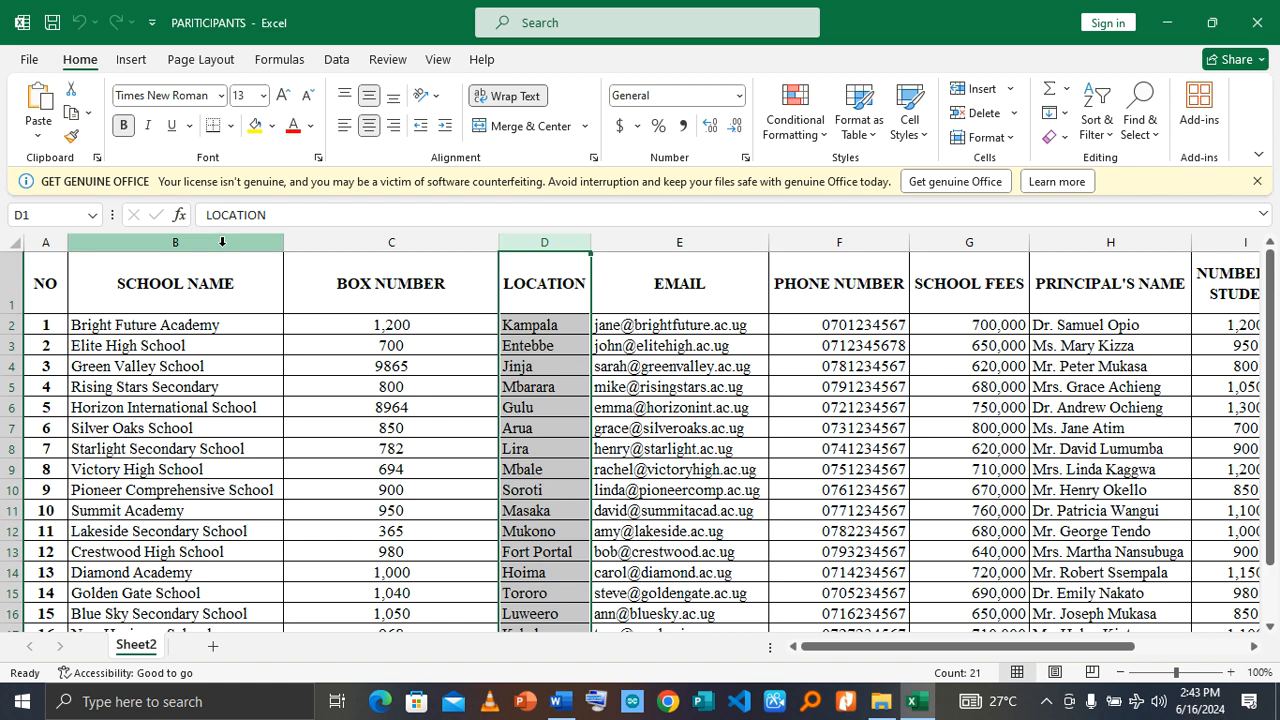
left_click(222, 242)
left_click(389, 242)
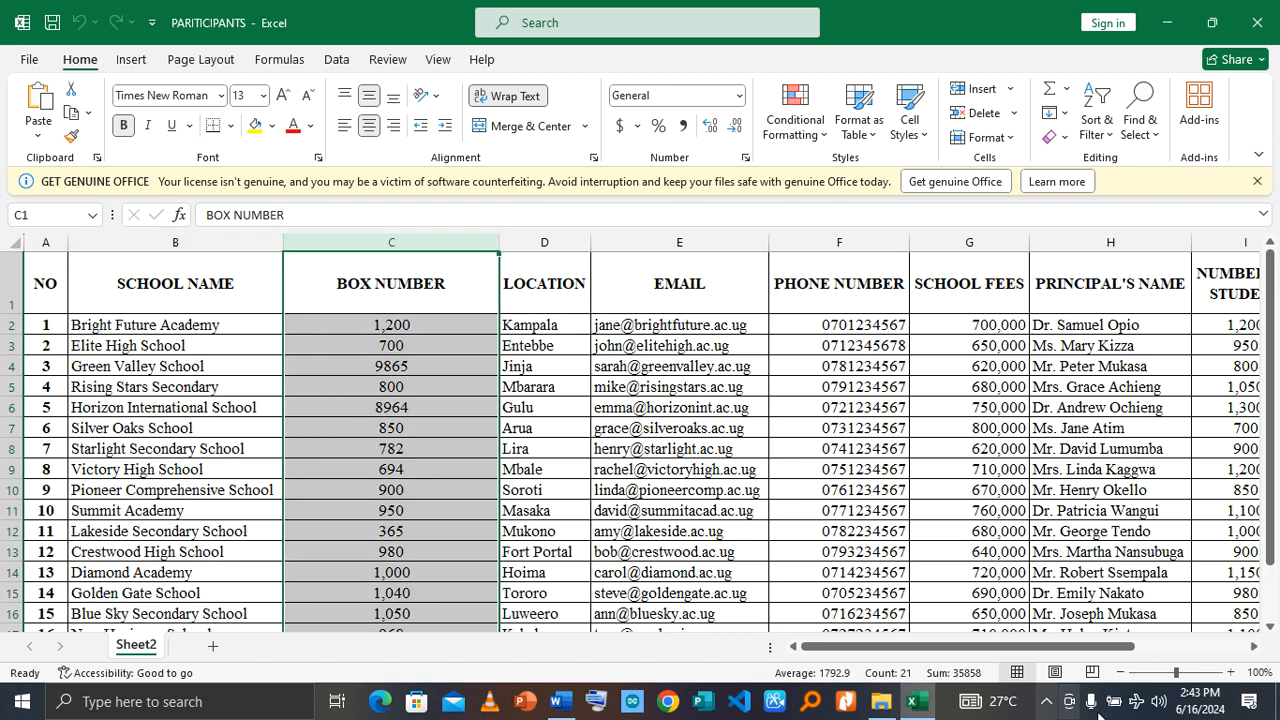
left_click(870, 406)
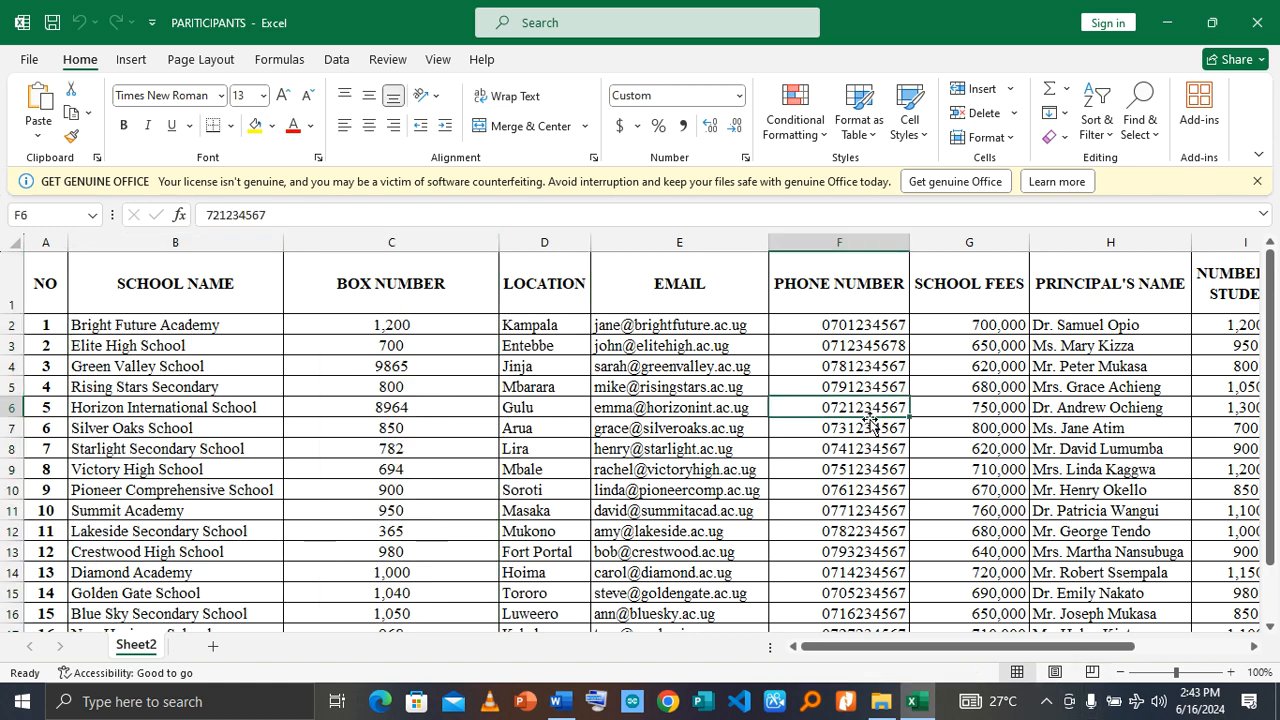
left_click(1258, 18)
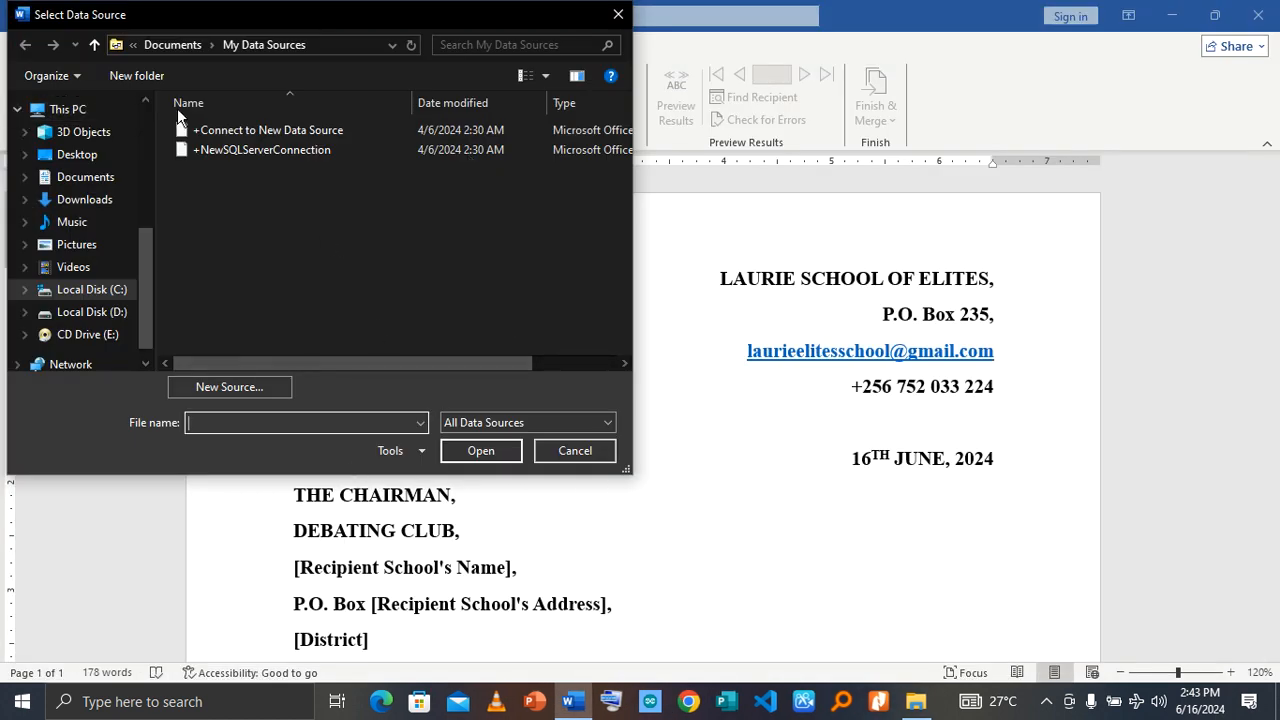
left_click(557, 450)
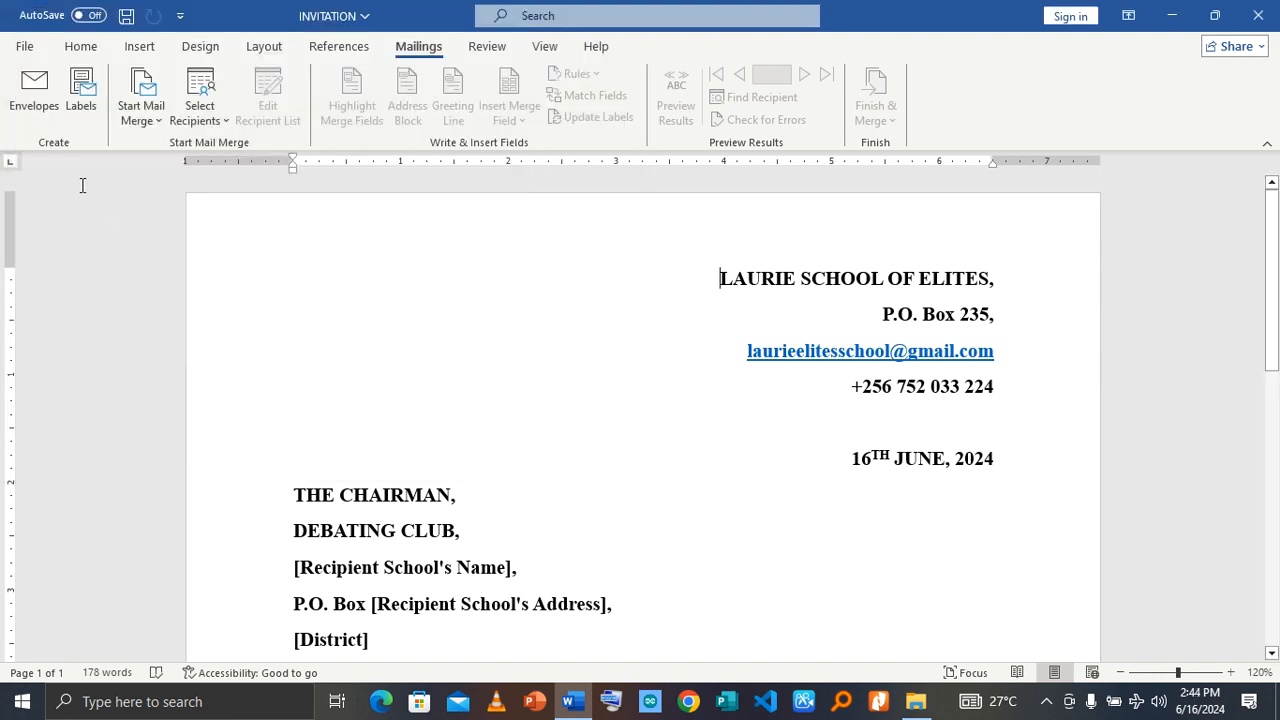
Step: Use Sheet2$ of the PARITICIPANTS workbook on the Desktop as the existing recipient list, with the first row as column headers
left_click(218, 118)
left_click(252, 174)
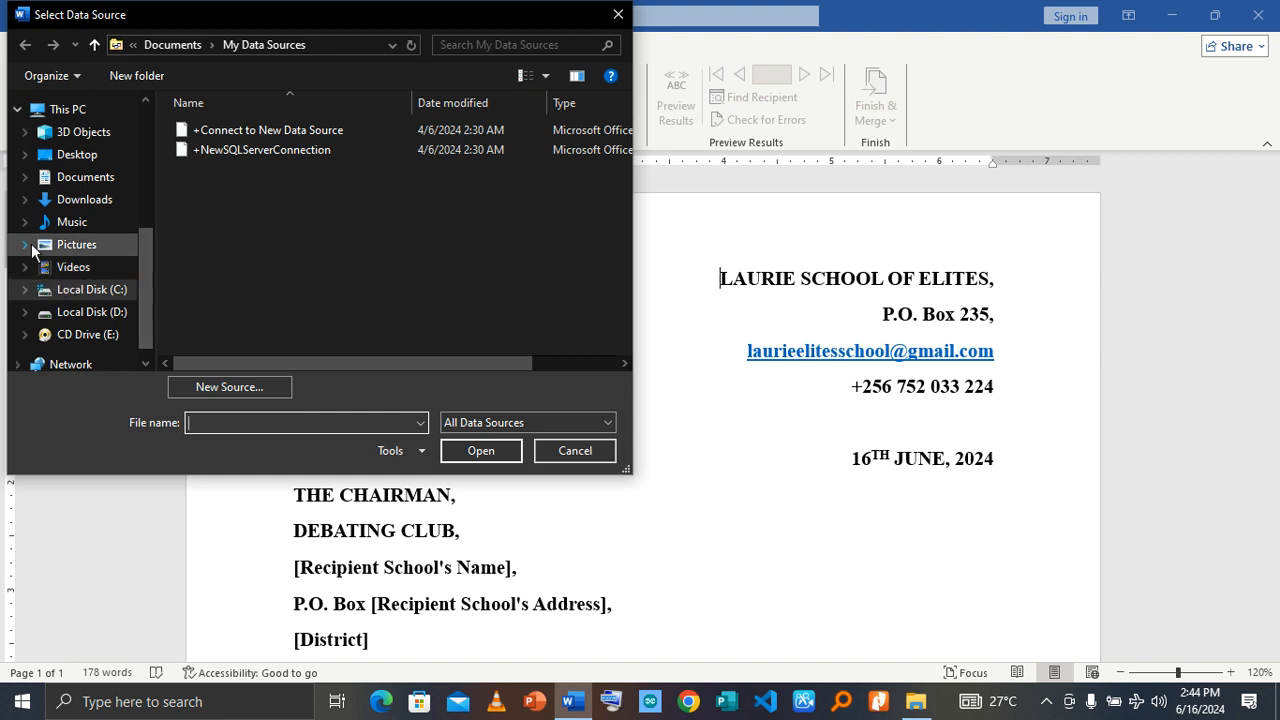
left_click(94, 156)
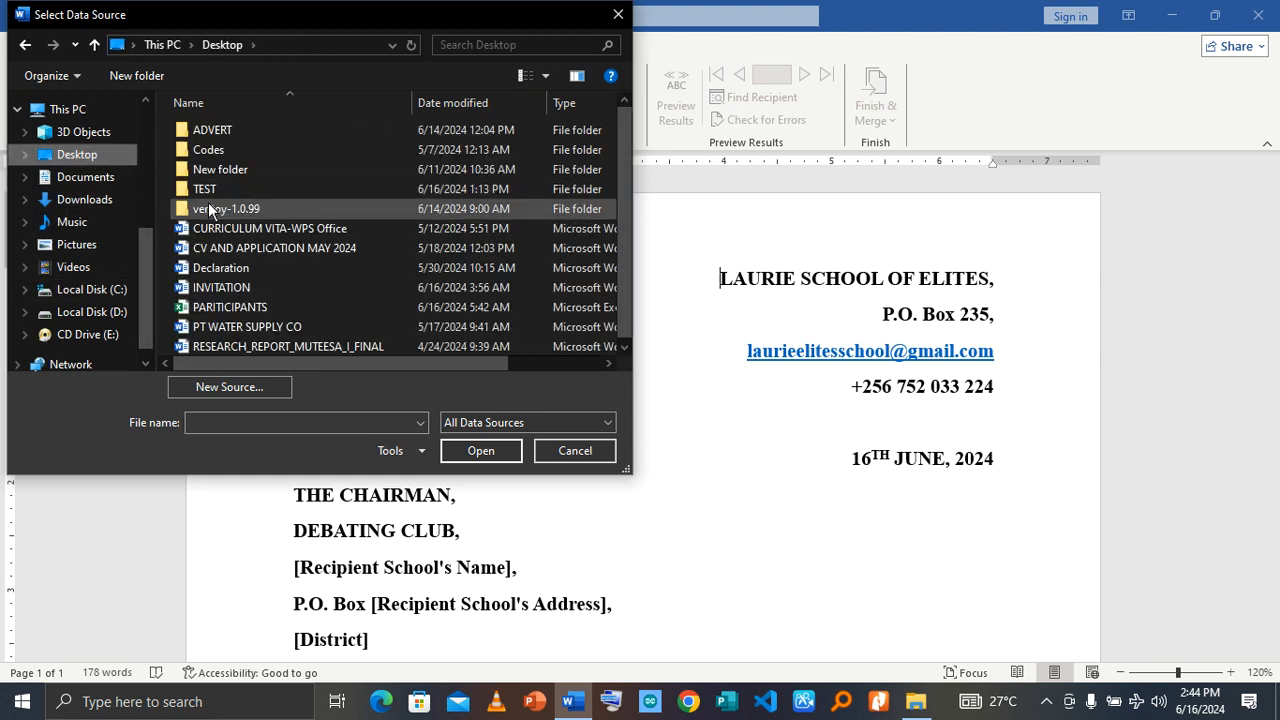
left_click(237, 310)
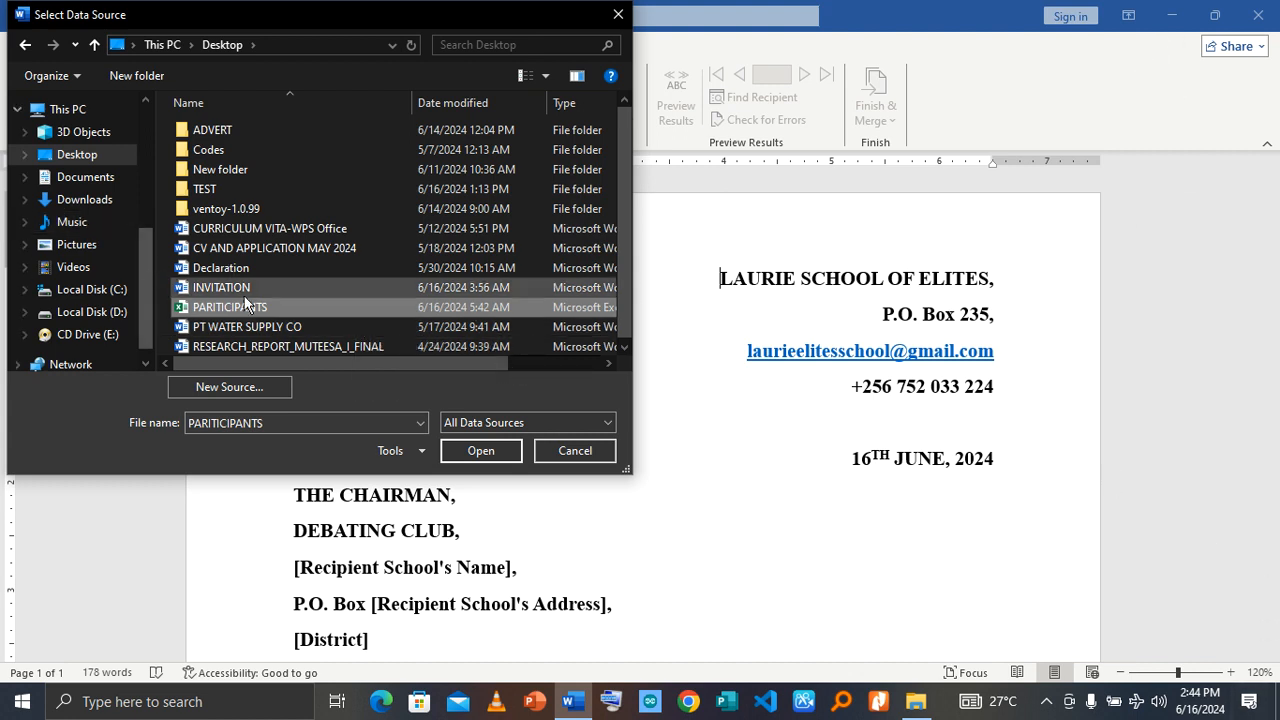
left_click(484, 452)
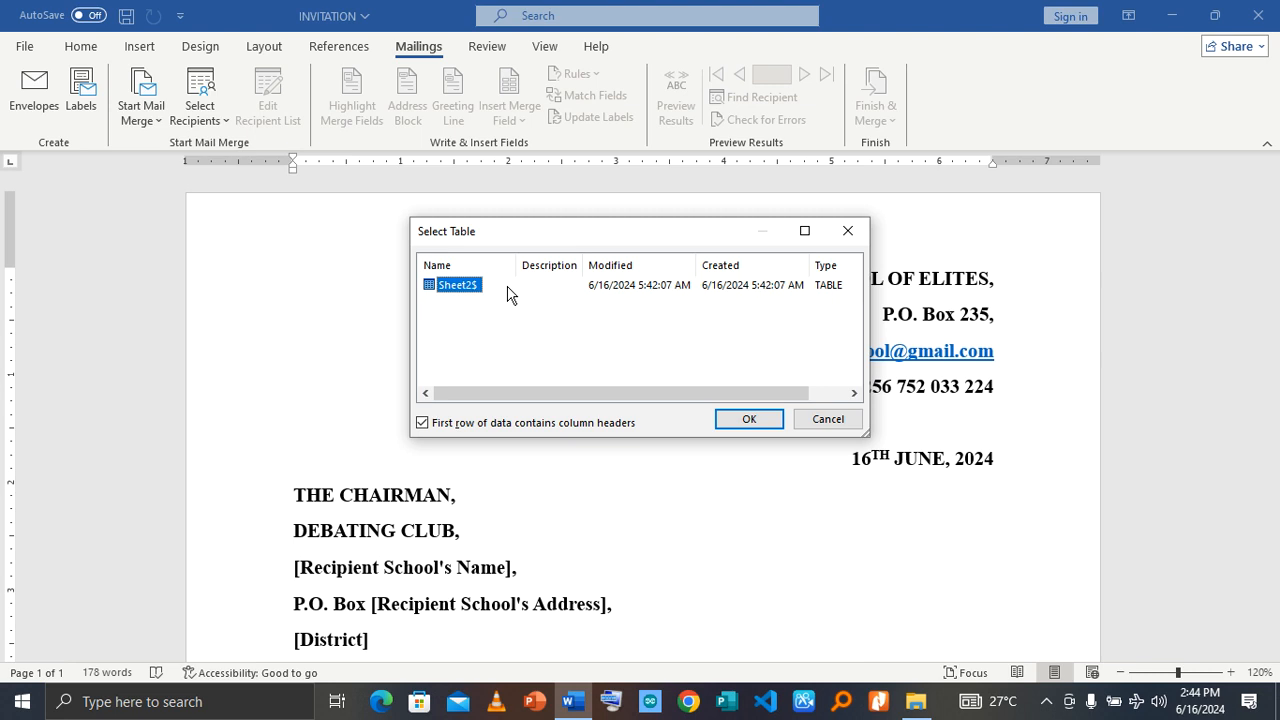
left_click(743, 422)
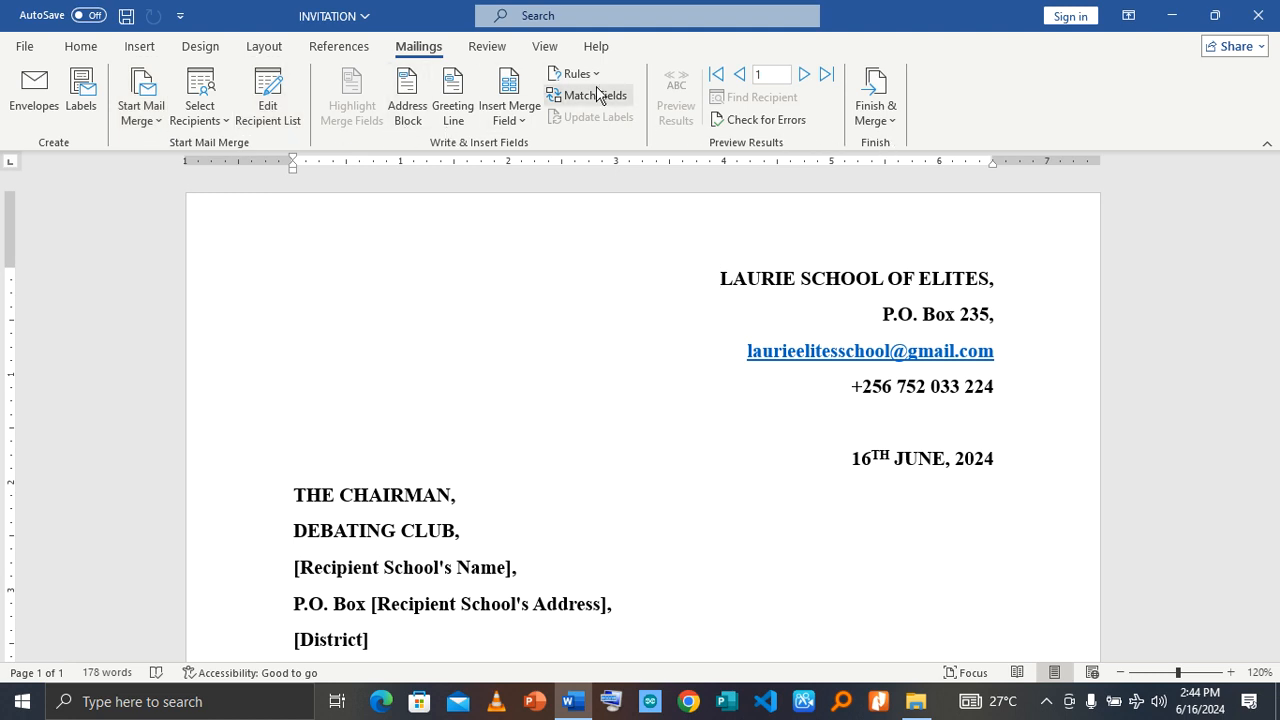
left_click(161, 127)
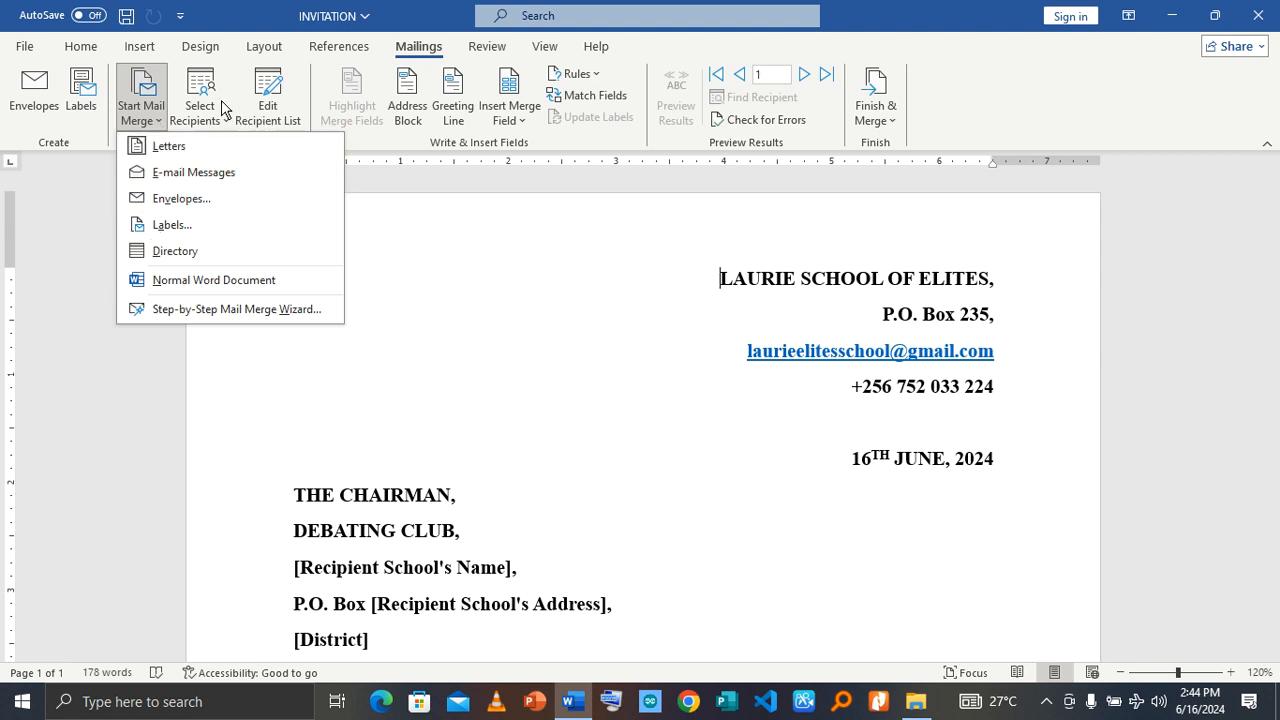
left_click(311, 125)
left_click(200, 112)
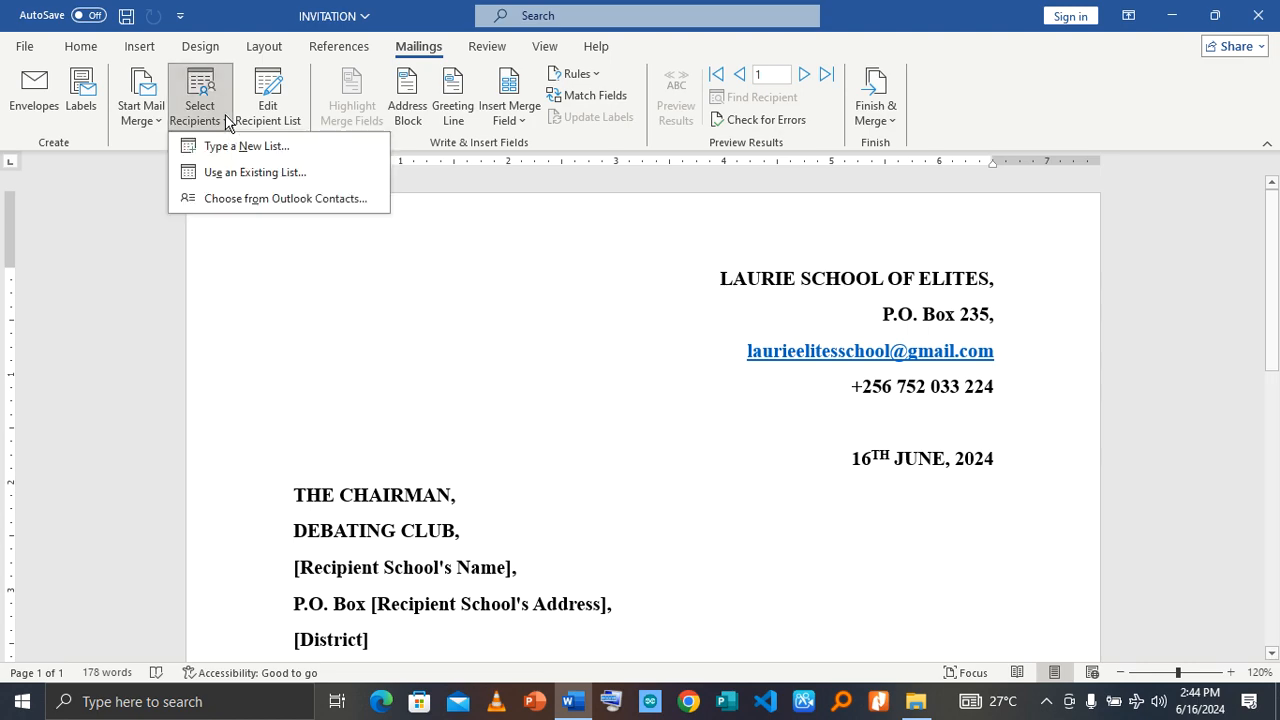
Step: Review the mail merge recipient list, checking the included rows and the email, school name and box number columns
left_click(283, 98)
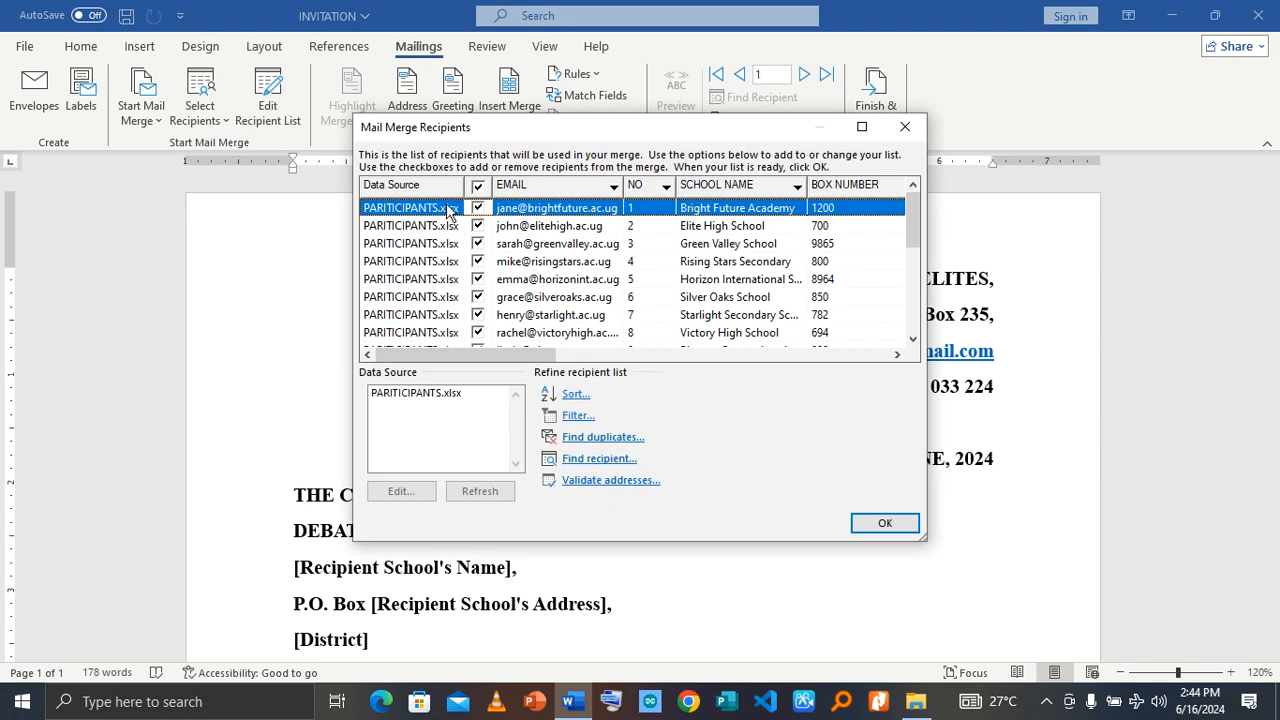
scroll(622, 270, "down", 4)
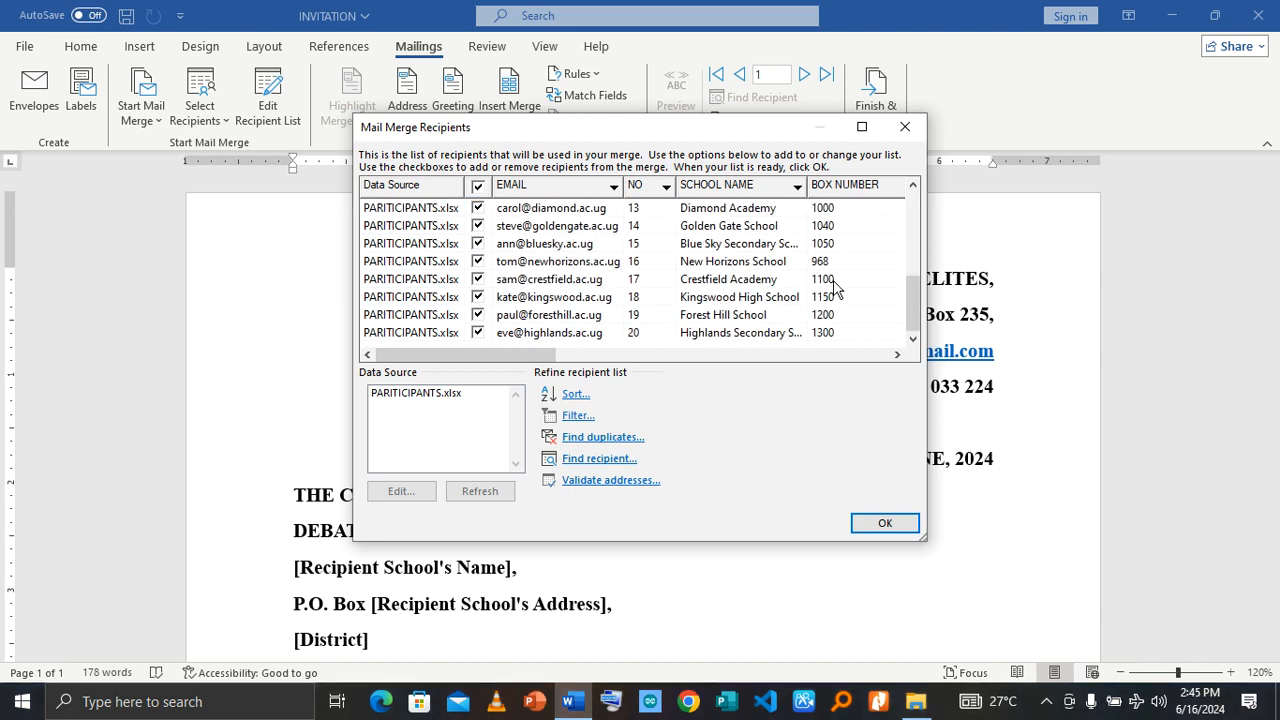
left_click(905, 126)
left_click(267, 124)
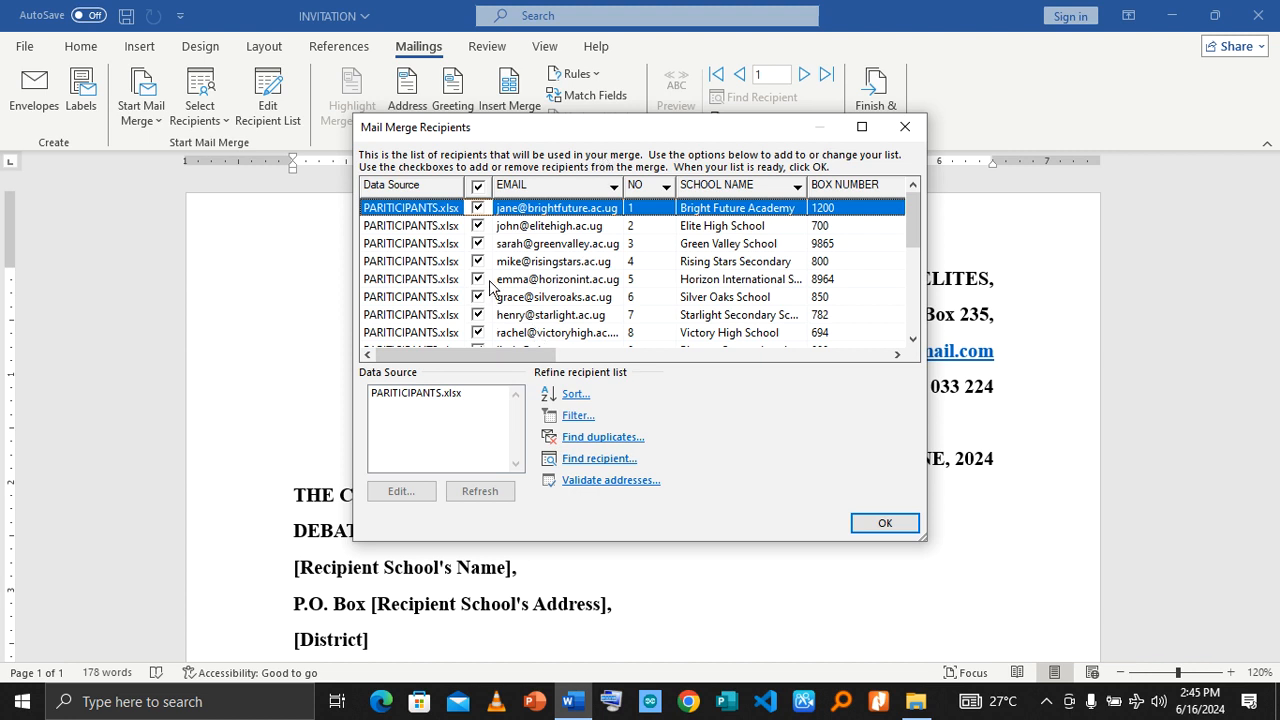
scroll(490, 285, "down", 4)
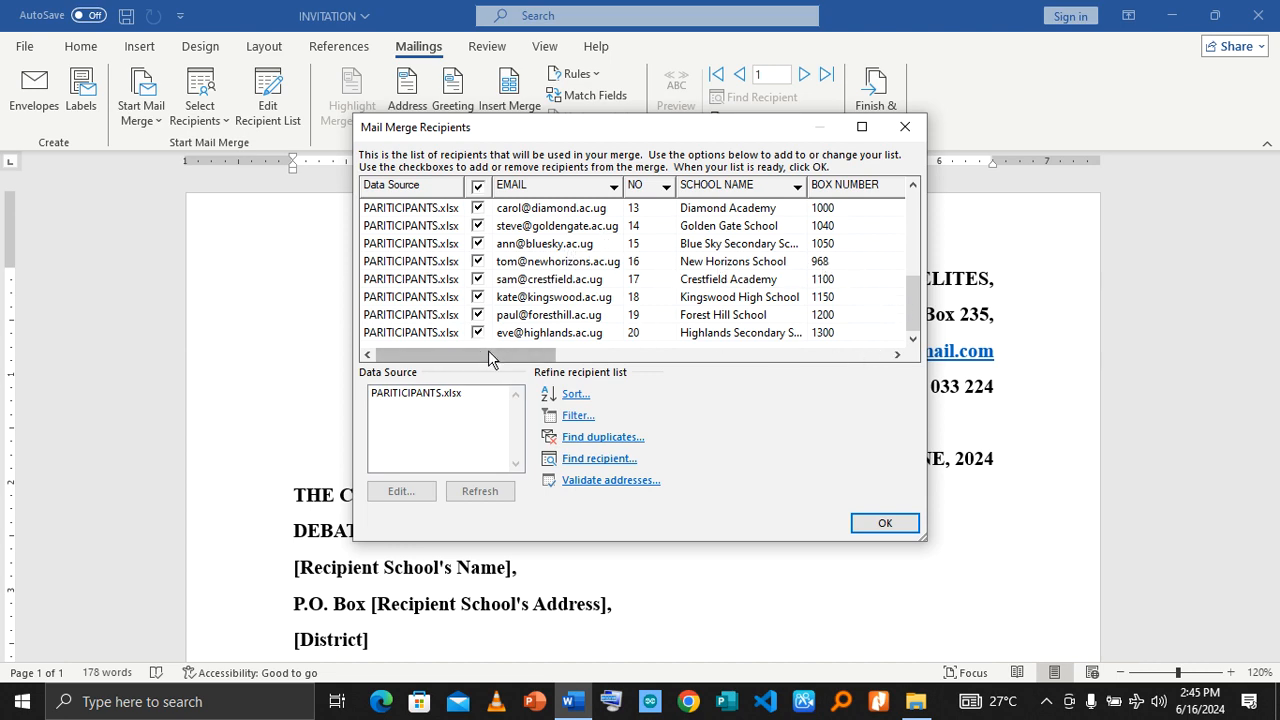
left_click_drag(489, 353, 199, 380)
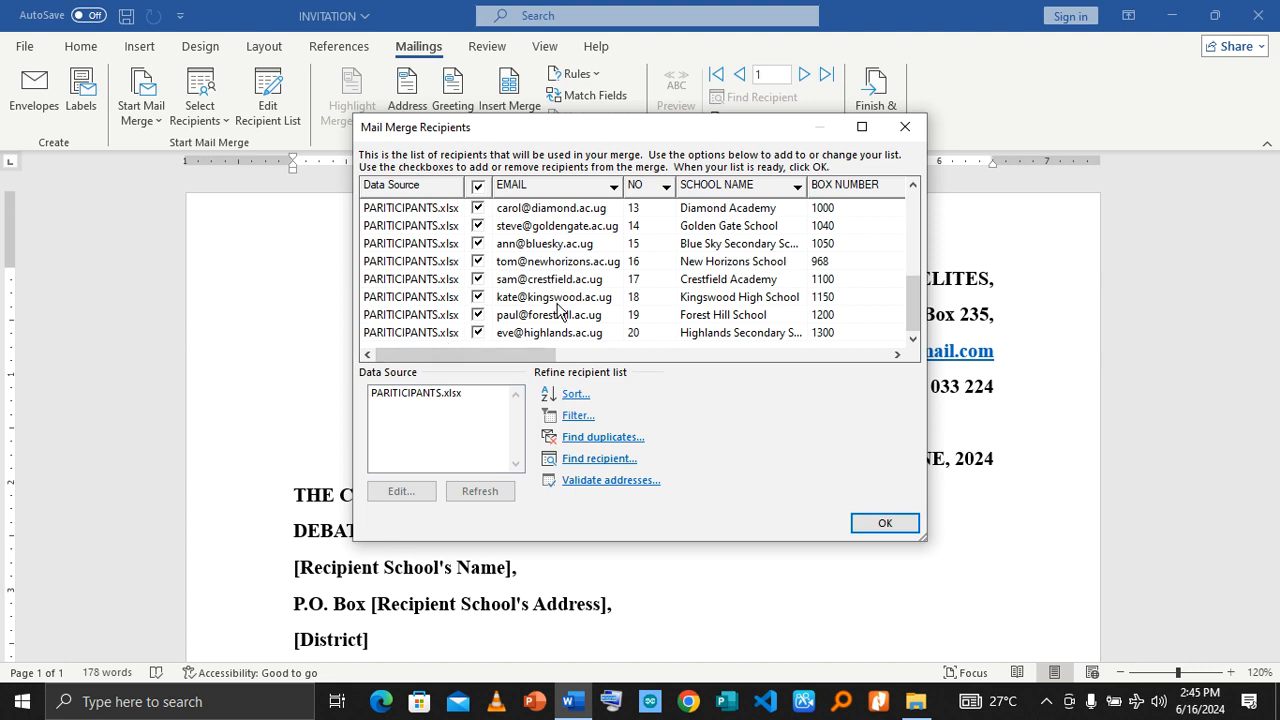
Step: Try adding a blank entry to the PARITICIPANTS.xlsx data source, cancel the edit and close the recipient list
double_click(414, 393)
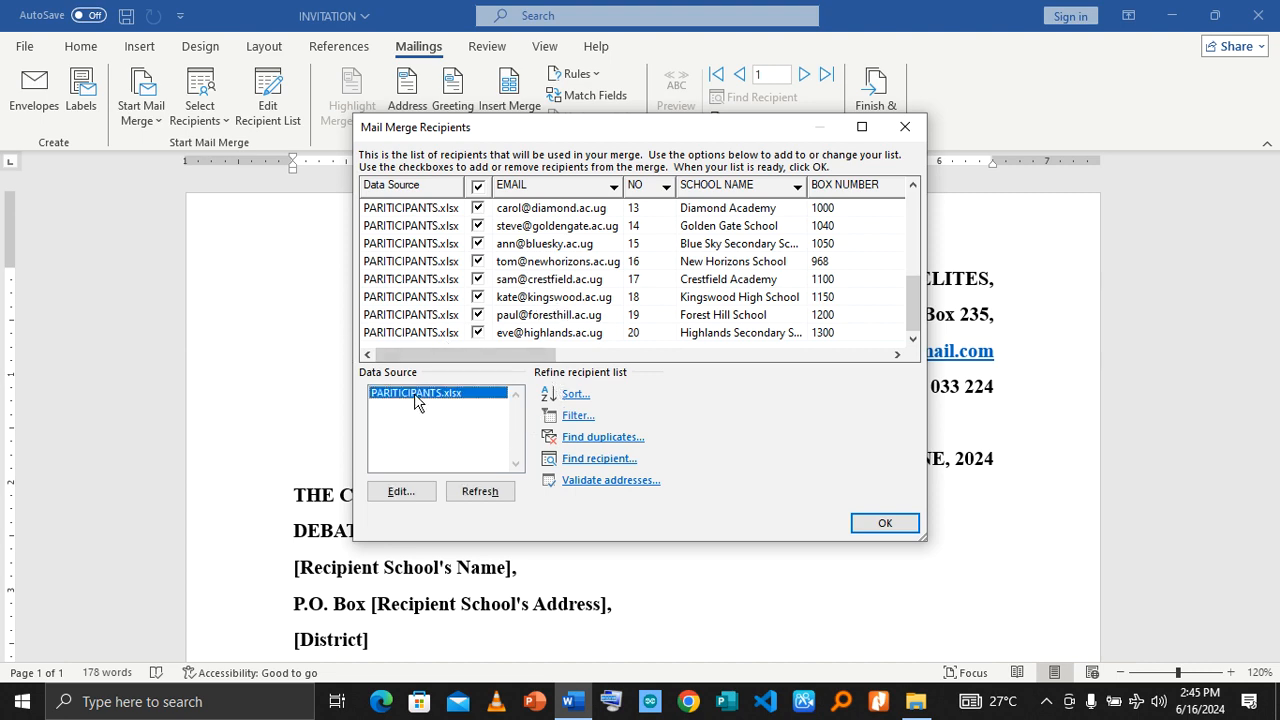
scroll(580, 347, "down", 4)
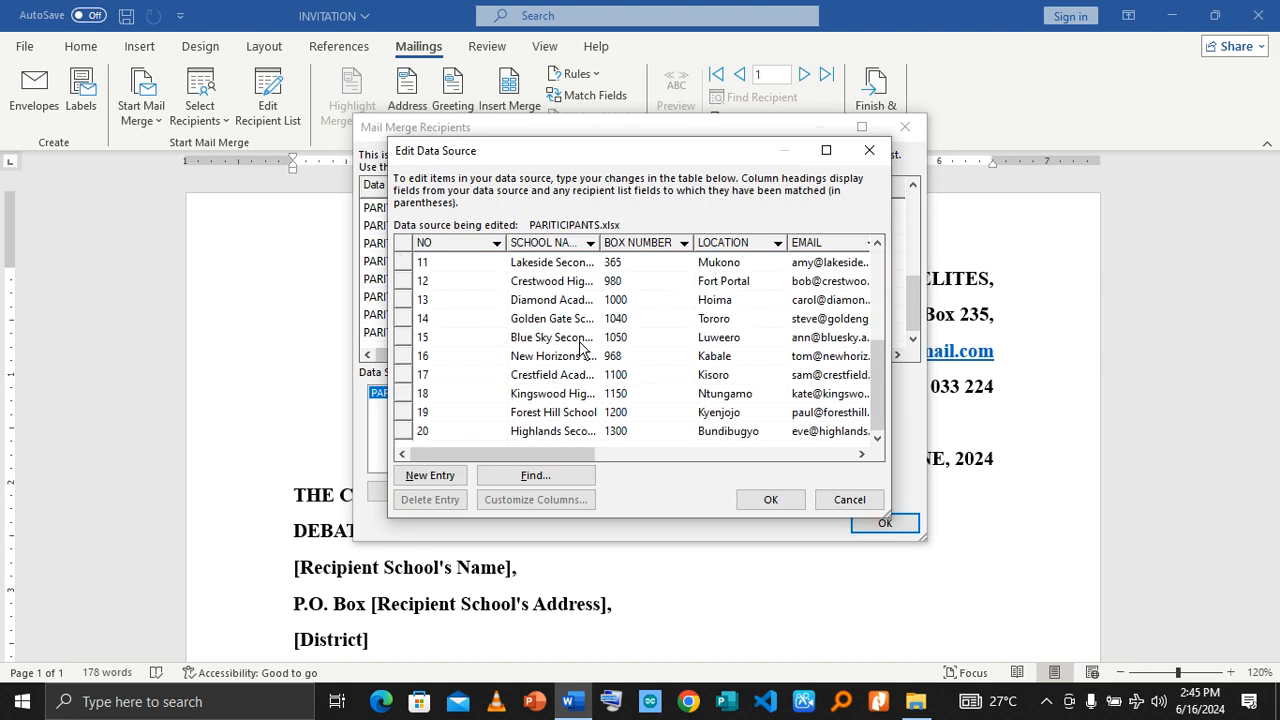
left_click(429, 475)
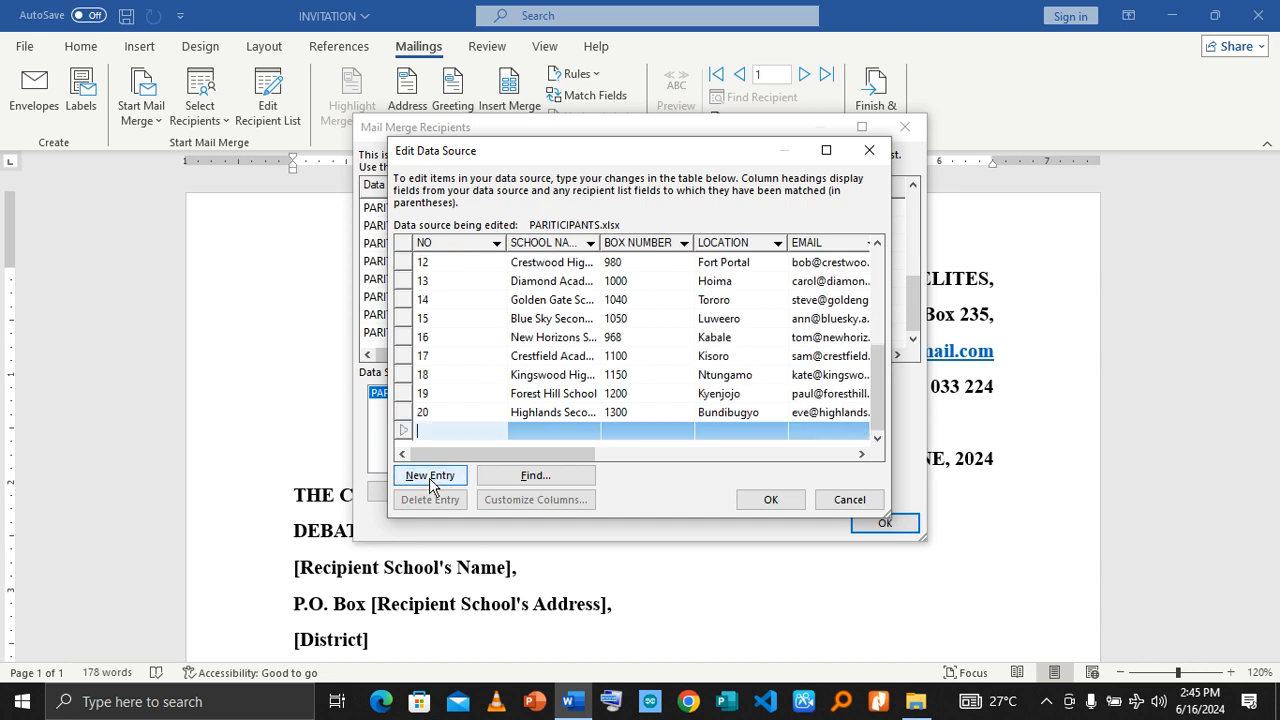
left_click(866, 499)
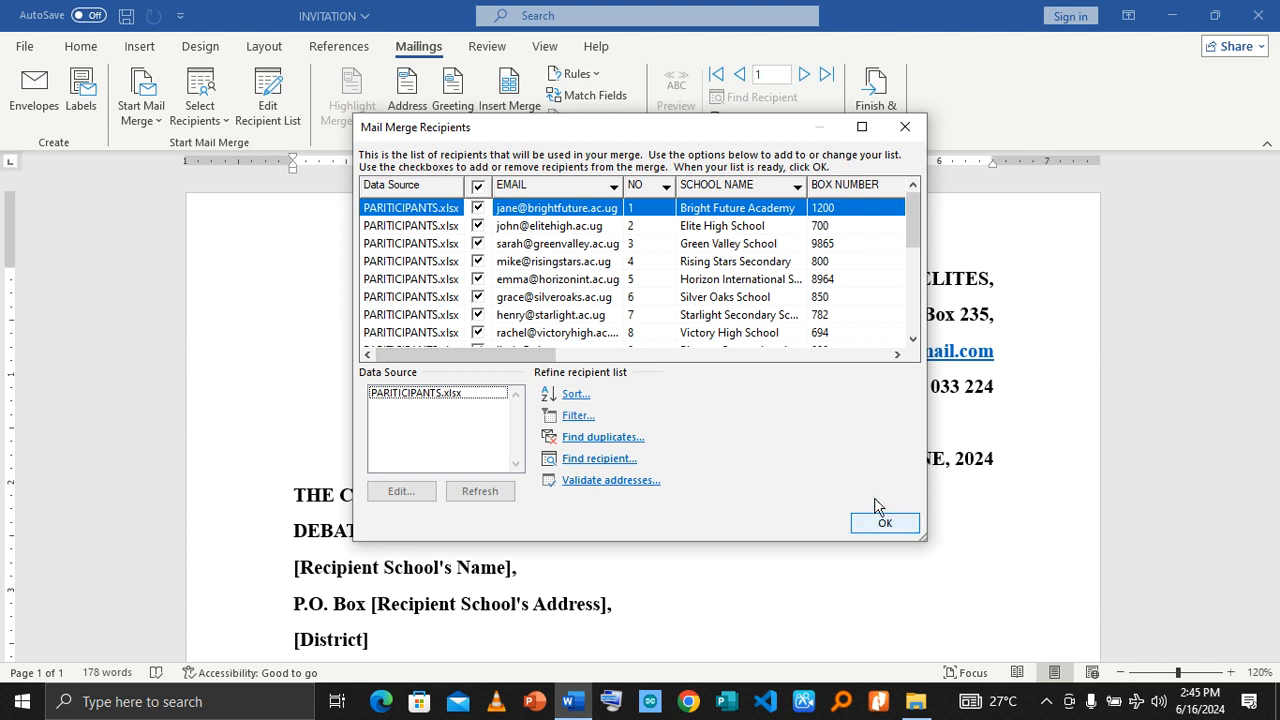
left_click(907, 128)
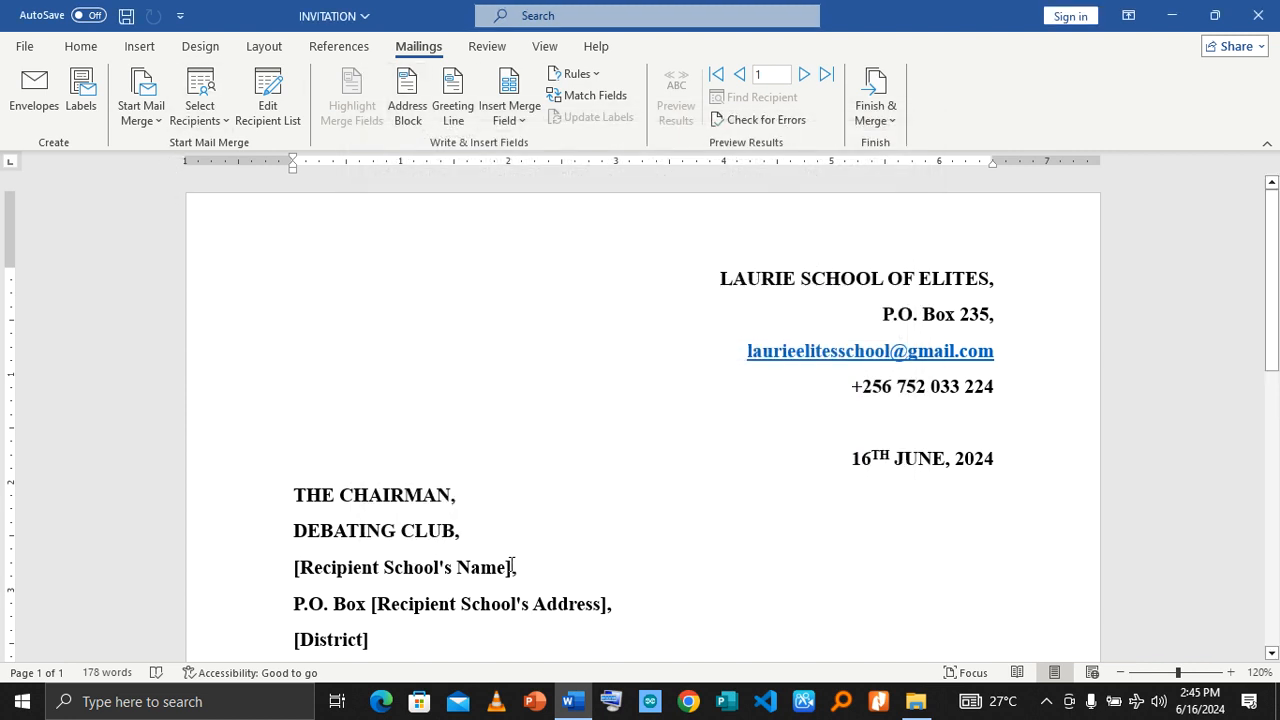
Step: Replace the [Recipient School's Name] placeholder in the address block with the SCHOOL_NAME merge field
left_click_drag(511, 565, 288, 561)
left_click(463, 562)
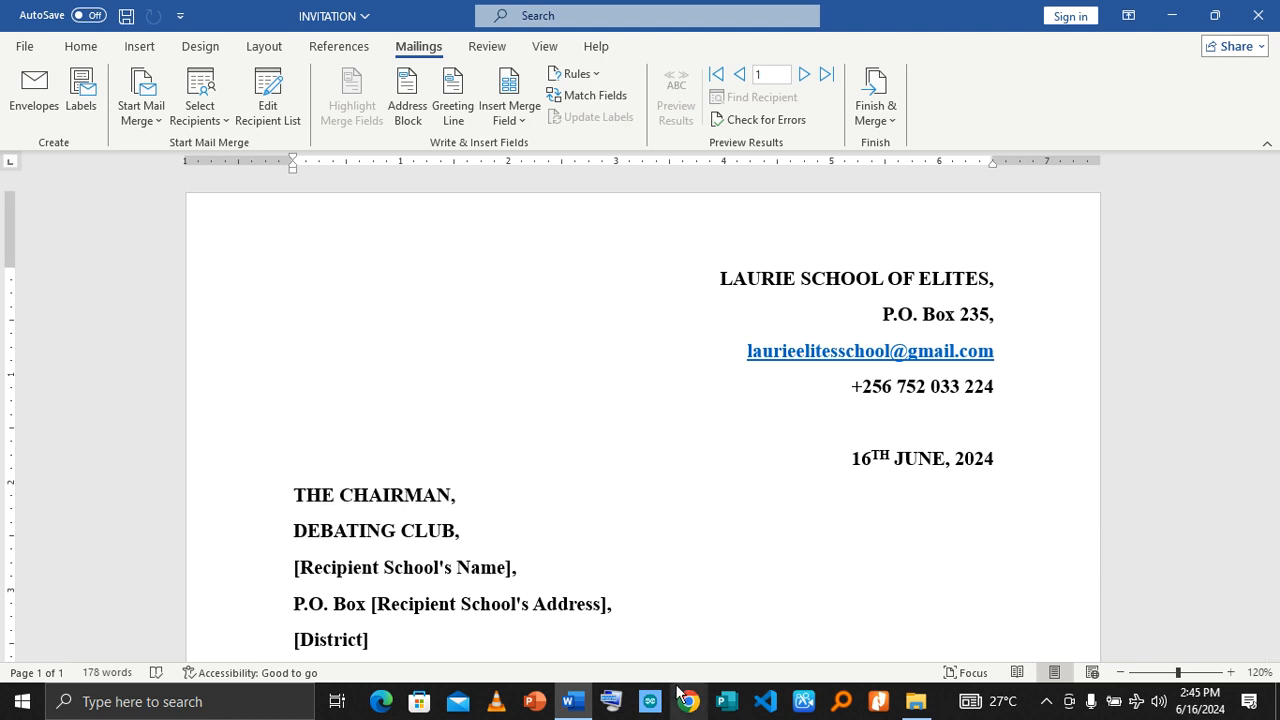
key("Home")
key("shift+Right")
key("shift+Right")
key("shift+Right")
key("shift+Right")
key("shift+Right")
key("shift+Right")
key("shift+Right")
key("shift+Right")
key("shift+Right")
key("shift+Right")
key("shift+Right")
key("shift+Right")
key("shift+Right")
key("shift+Right")
key("shift+Right")
key("shift+Right")
key("shift+Right")
key("shift+Right")
key("shift+Right")
key("shift+Right")
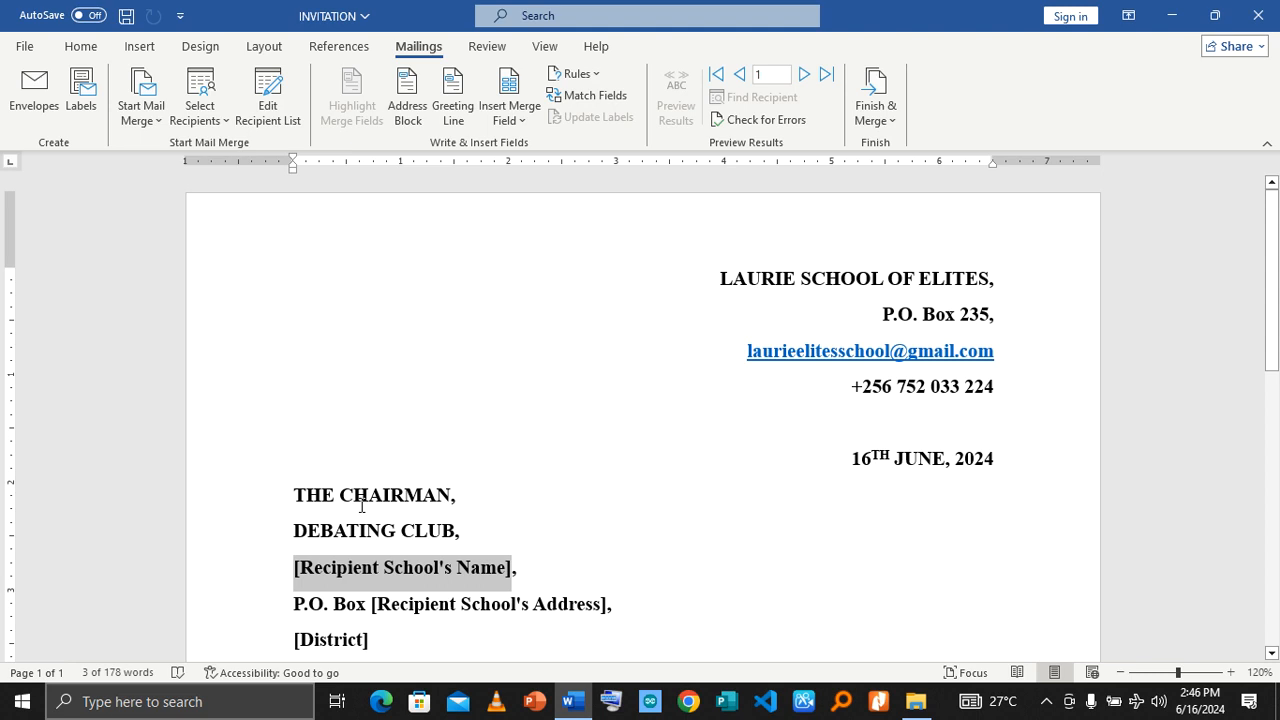
left_click(1230, 673)
left_click(1230, 673)
left_click(1230, 673)
left_click(1230, 673)
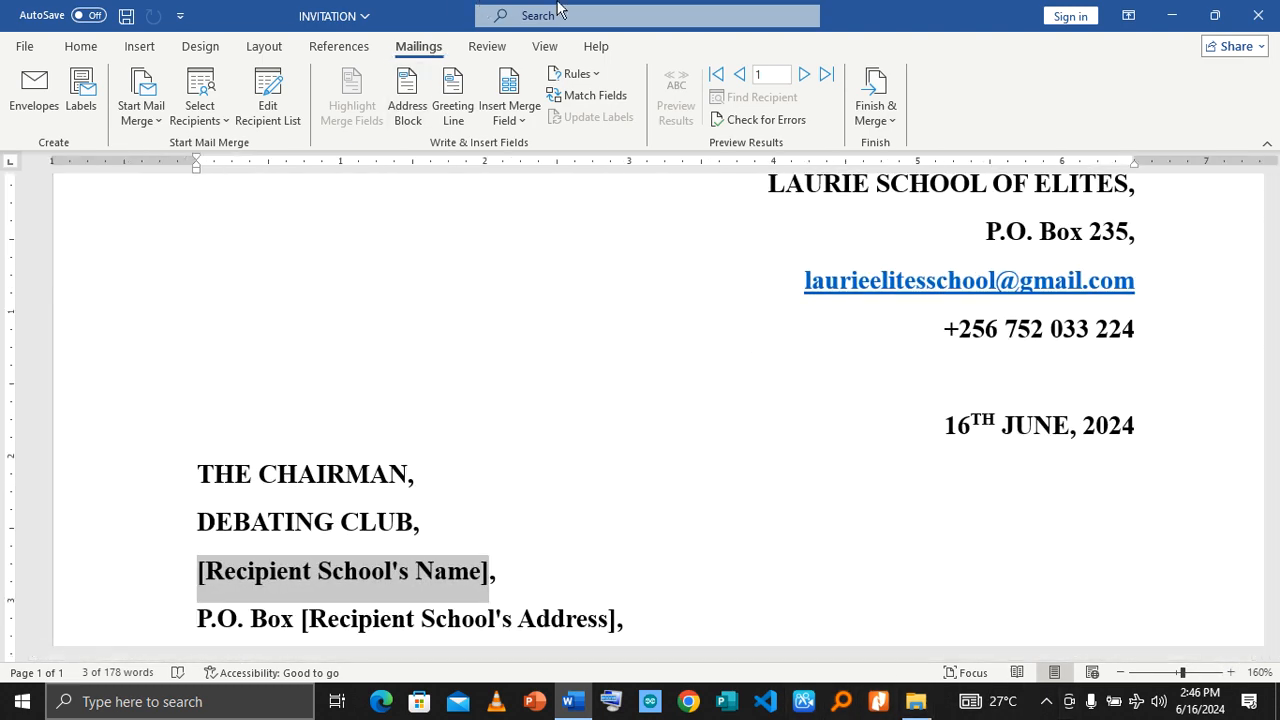
left_click(519, 124)
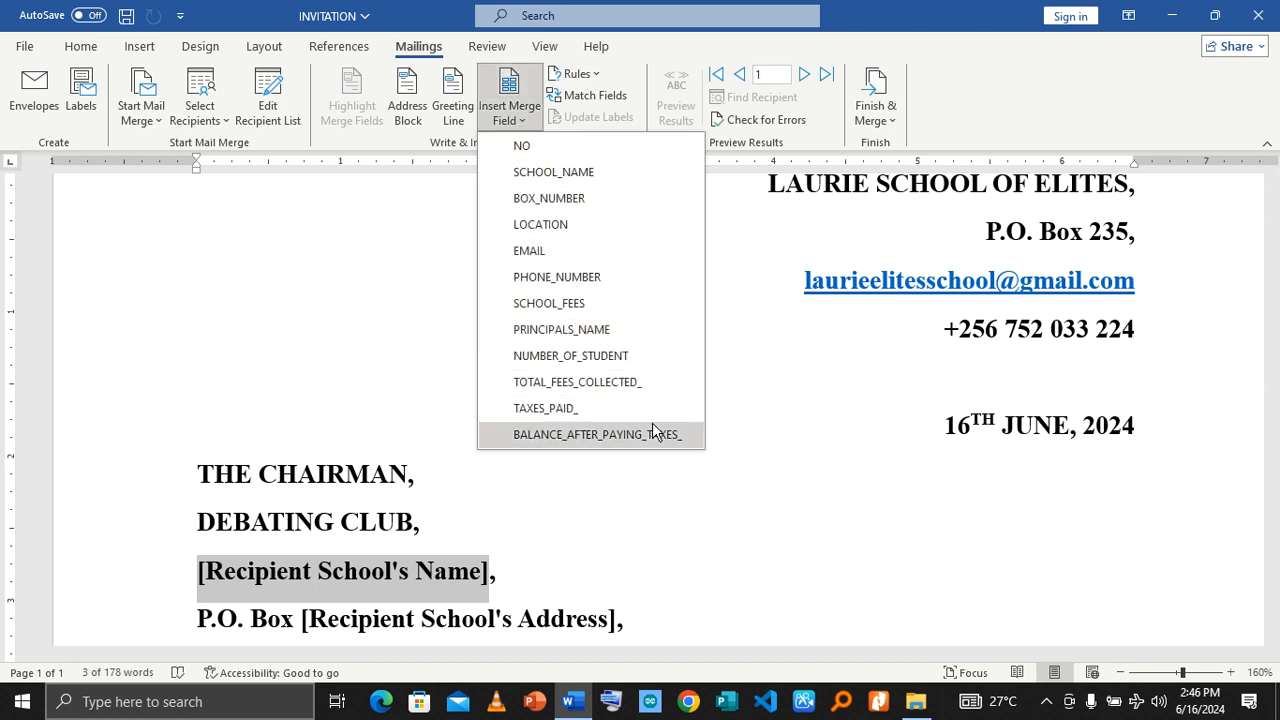
left_click(578, 174)
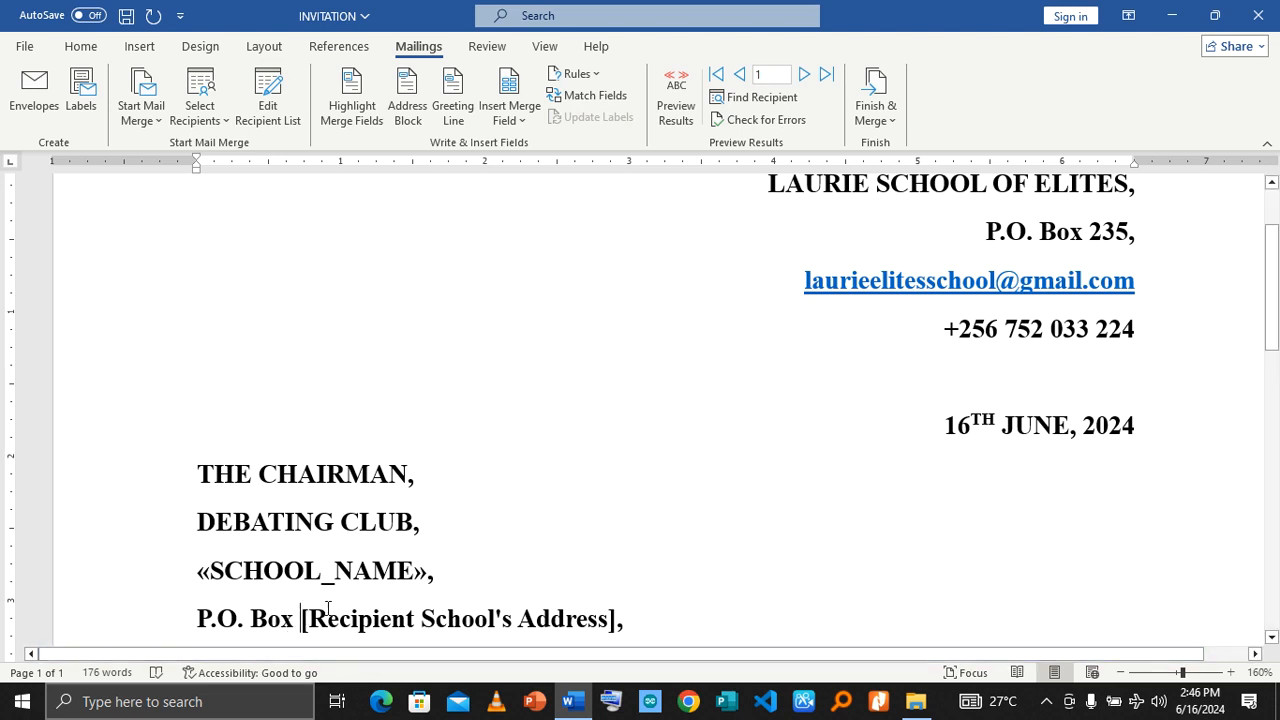
Step: Replace the [Recipient School's Address] placeholder after P.O. Box with the BOX_NUMBER merge field
key("shift+Right")
key("shift+Right")
key("shift+Right")
key("shift+Right")
key("shift+Right")
key("shift+Right")
key("shift+Right")
key("shift+Right")
key("shift+Right")
key("shift+Right")
key("shift+Right")
key("shift+Right")
key("shift+Right")
key("shift+Right")
key("shift+Right")
key("shift+Right")
key("shift+Right")
key("shift+Right")
key("shift+Right")
key("shift+Right")
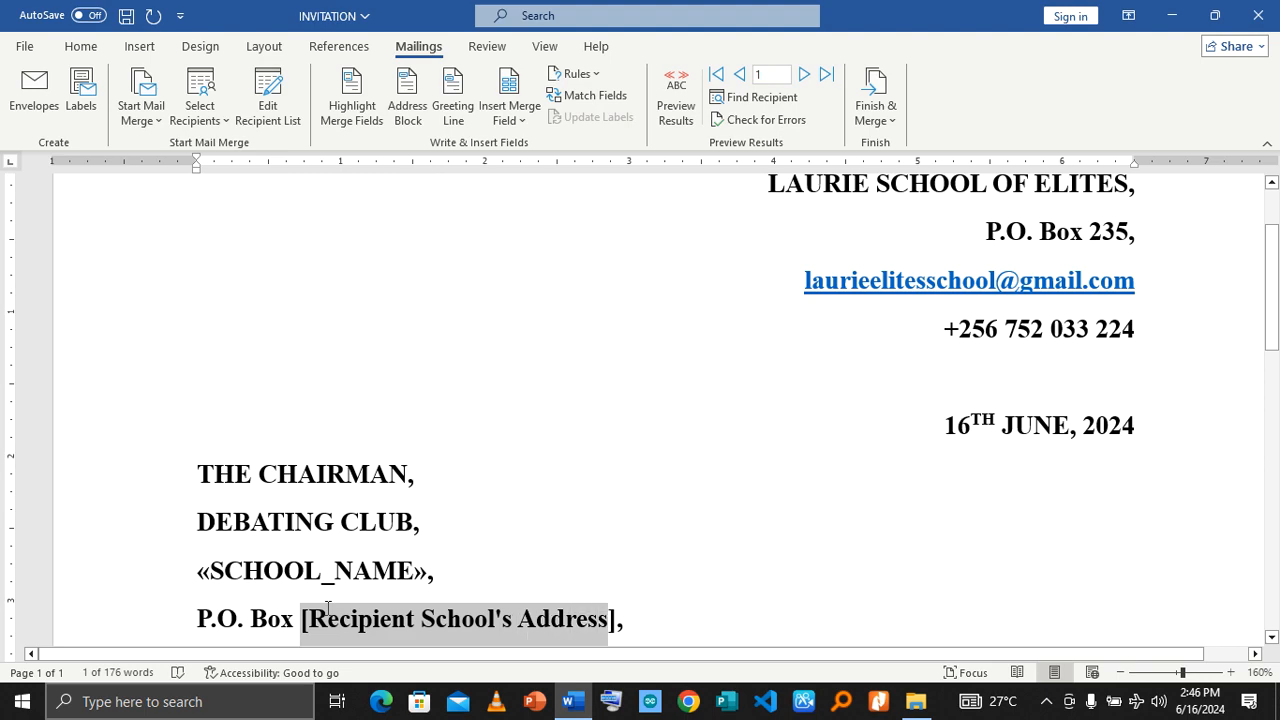
key("shift+Right")
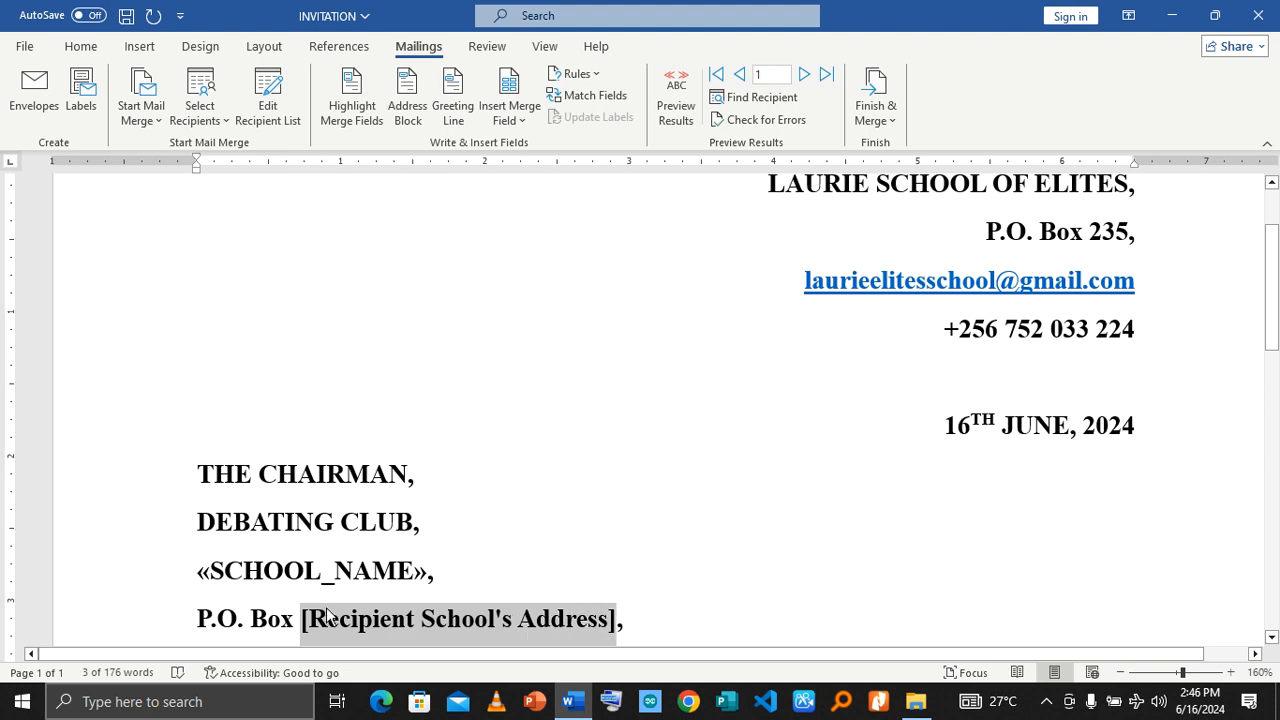
left_click(521, 121)
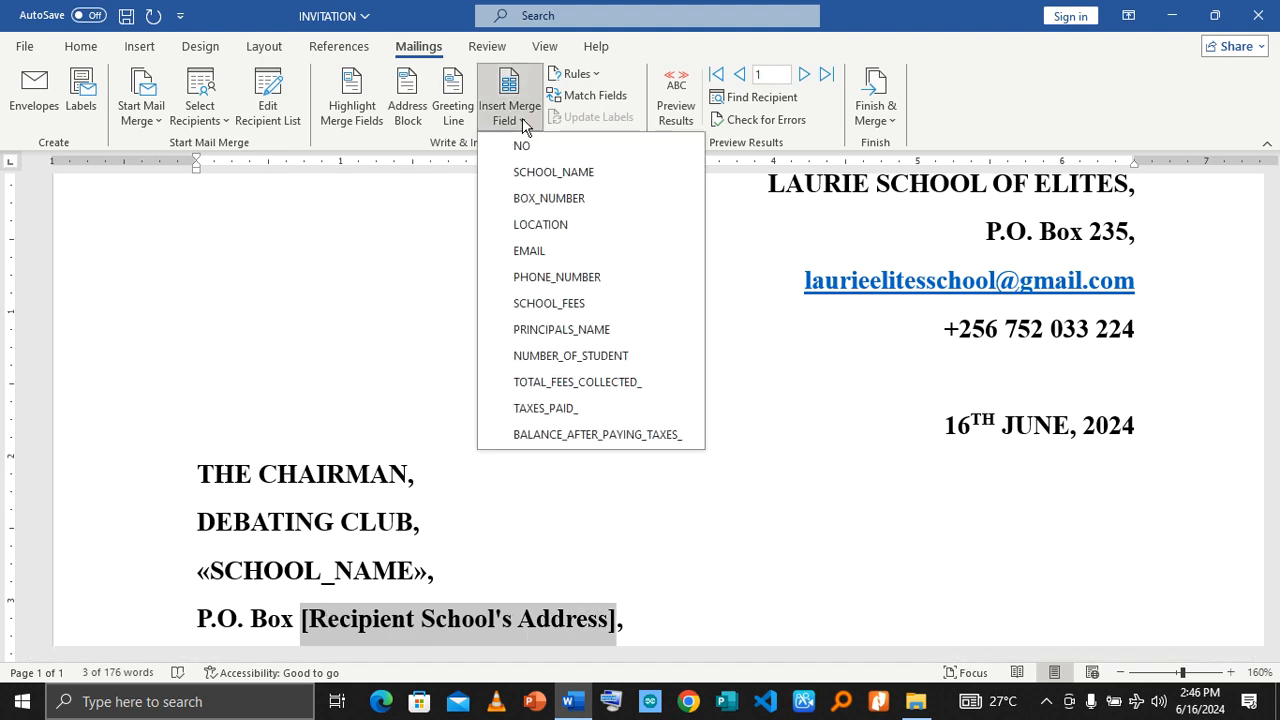
left_click(522, 198)
Step: Replace the [District] placeholder in the address block with the LOCATION merge field
scroll(515, 273, "down", 5)
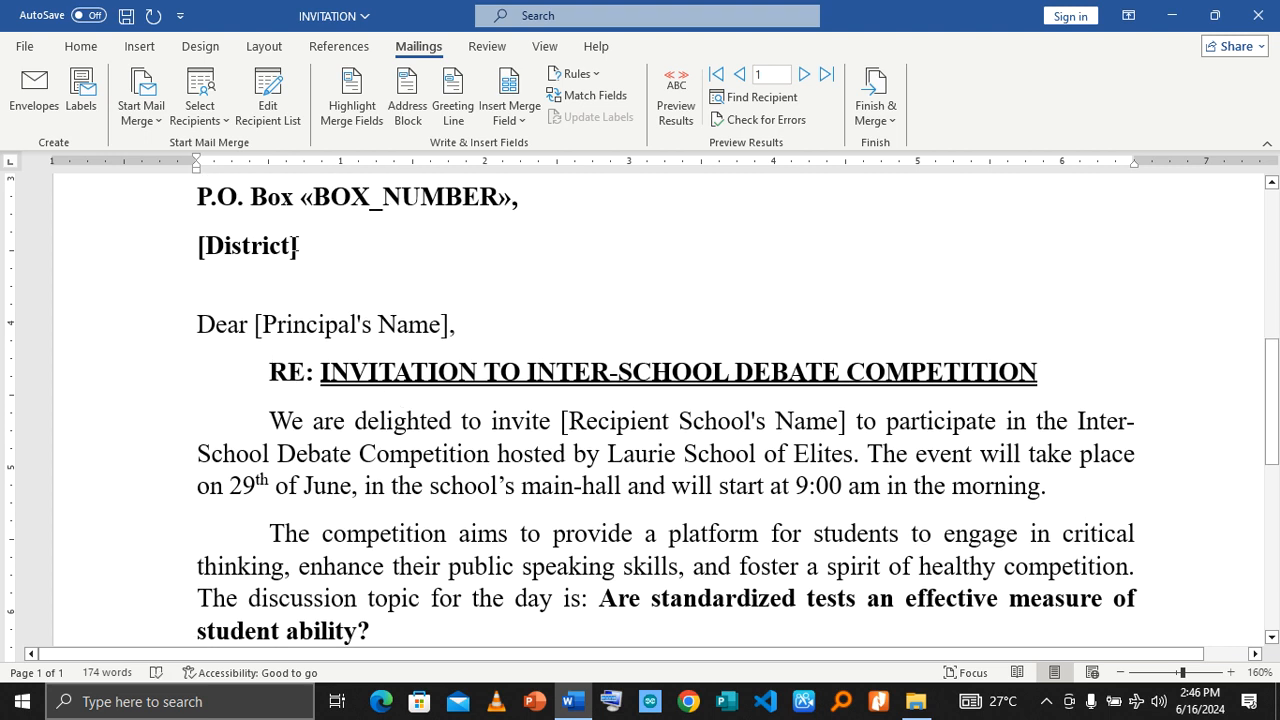
key("shift+Left")
key("shift+Left")
key("shift+Left")
key("shift+Left")
key("shift+Left")
key("shift+Left")
key("shift+Left")
key("shift+Left")
key("shift+Left")
key("shift+Left")
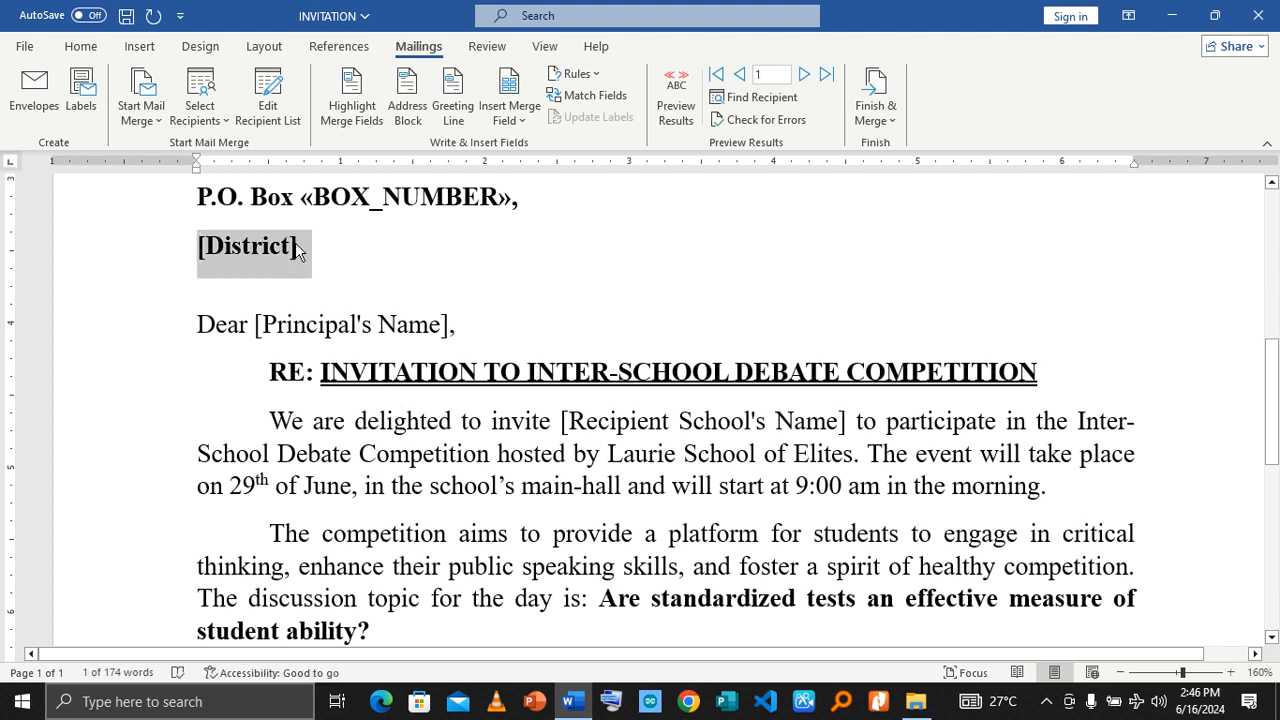
key("shift+Right")
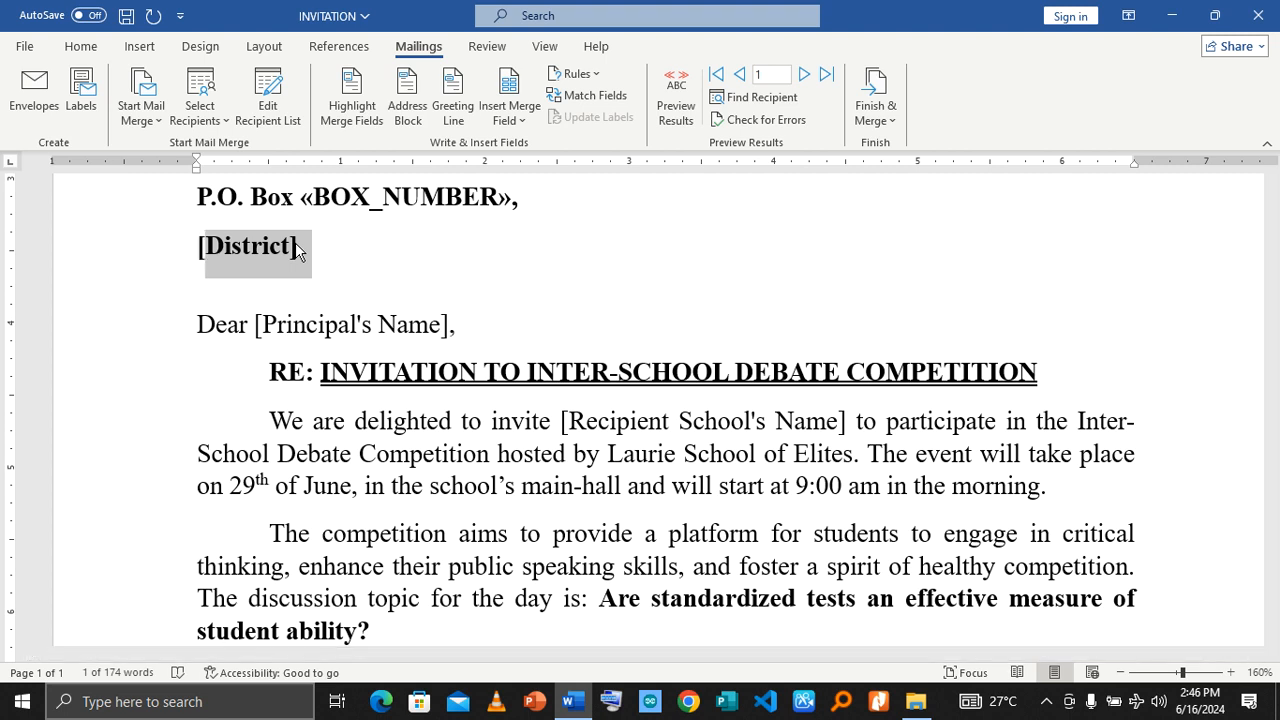
key("Home")
key("shift+Right")
key("shift+Right")
key("shift+Right")
key("shift+Right")
key("shift+Right")
key("shift+Right")
key("shift+Right")
key("shift+Right")
key("shift+Right")
key("shift+Right")
key("shift+Right")
left_click(510, 114)
left_click(520, 221)
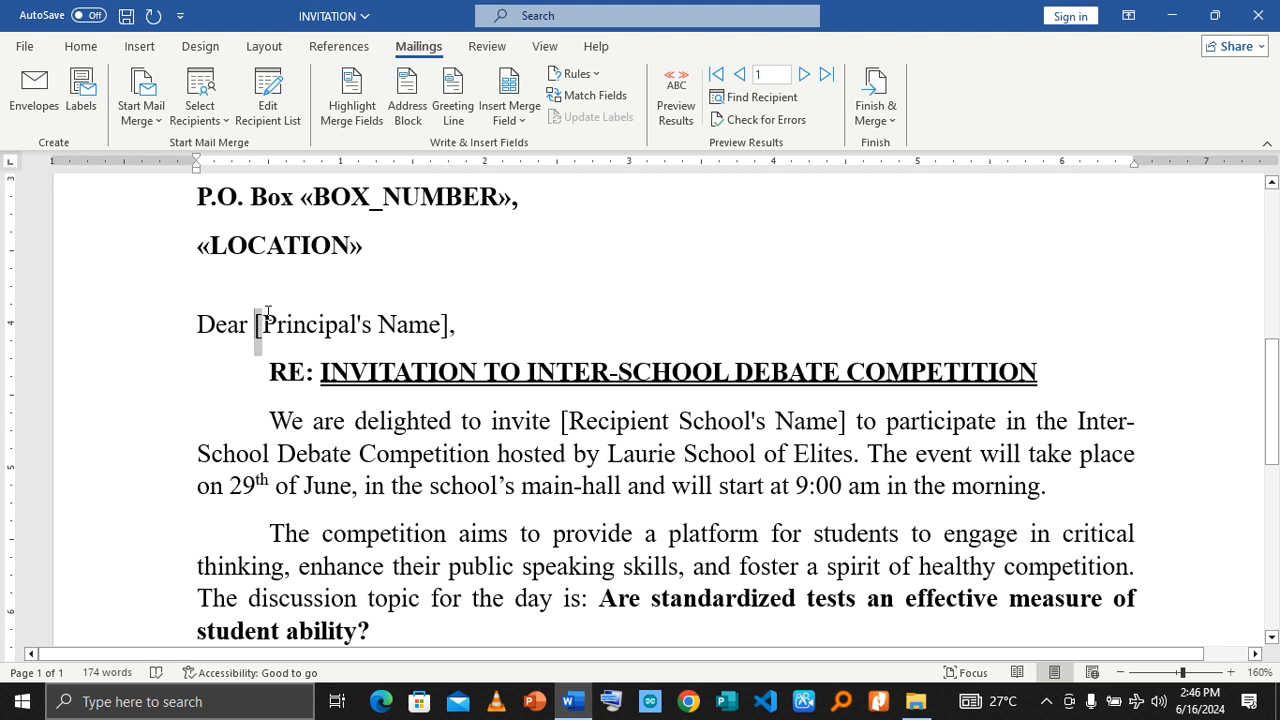
Step: Replace the [Principal's Name] placeholder in the salutation with the PRINCIPALS_NAME merge field
key("shift+Right")
key("shift+Right")
key("shift+Right")
key("shift+Right")
key("shift+Right")
key("shift+Right")
key("shift+Right")
key("shift+Right")
key("shift+Right")
key("shift+Right")
key("shift+Right")
key("shift+Right")
key("shift+Right")
key("shift+Right")
key("shift+Right")
key("shift+Right")
key("shift+Right")
key("shift+Right")
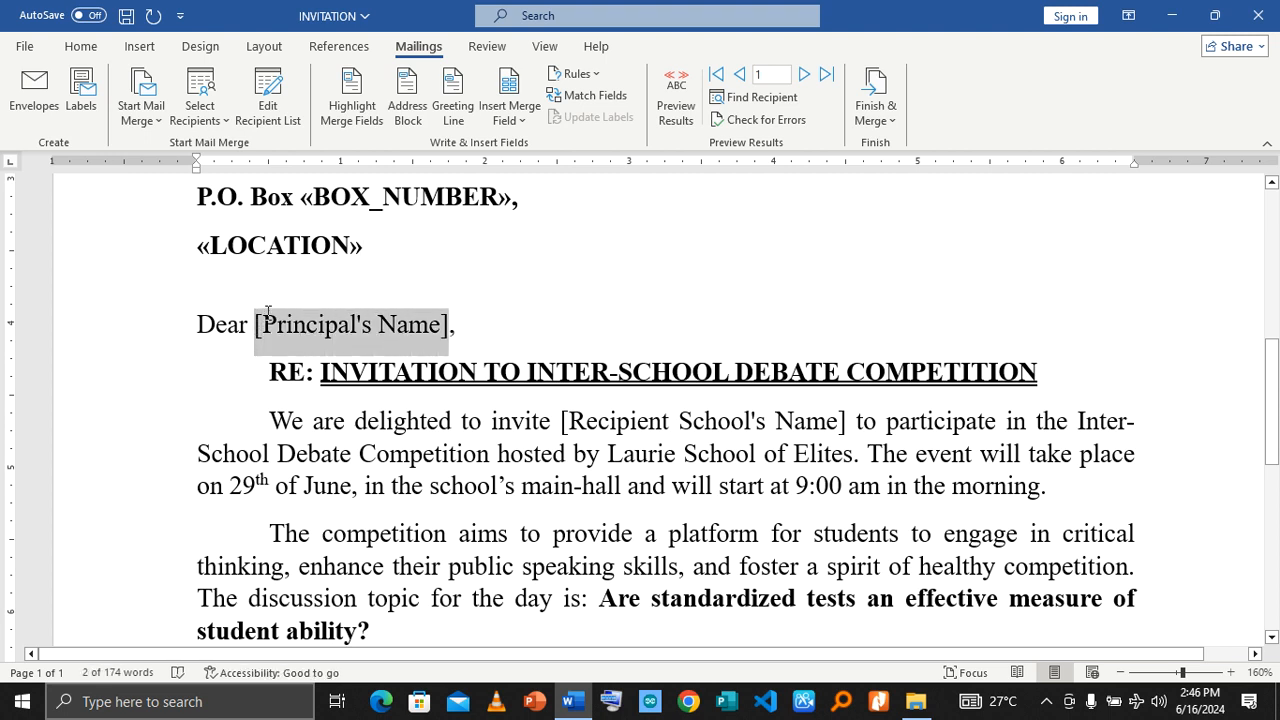
left_click(530, 118)
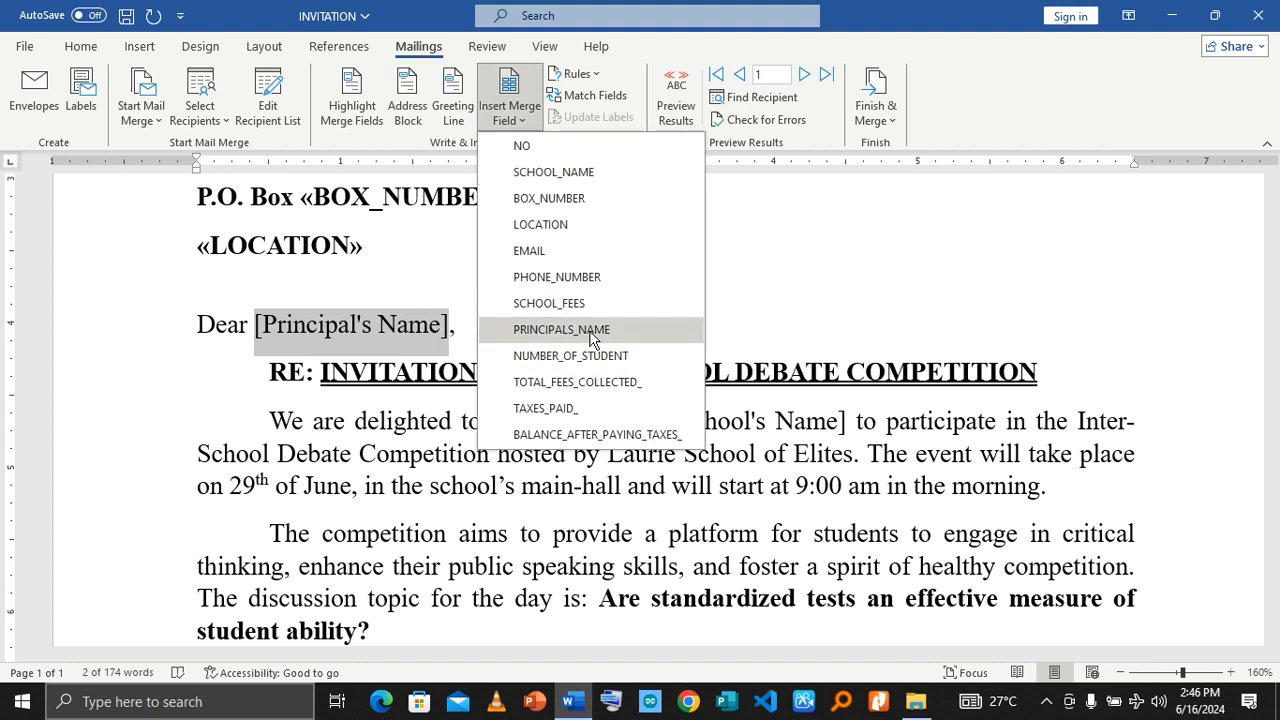
left_click(560, 329)
Step: Select the [Your Name] placeholder in the signature block at the end of the letter
scroll(507, 390, "down", 6)
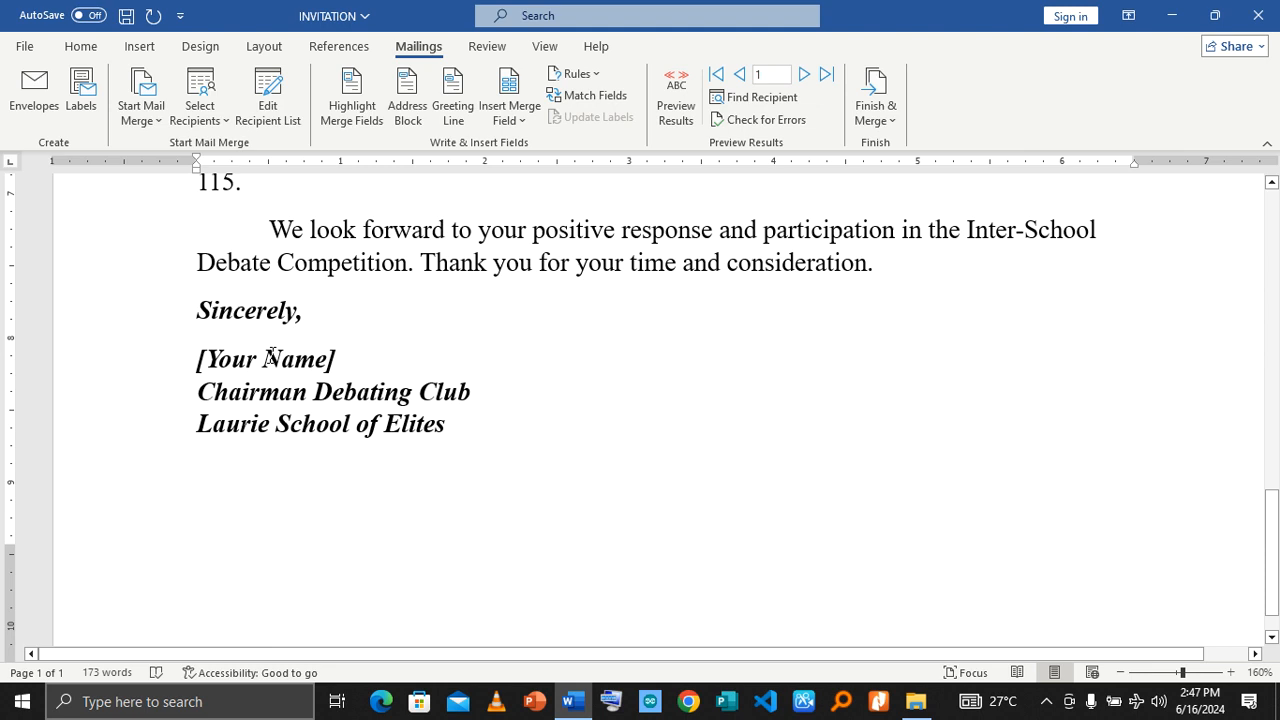
left_click(337, 360)
left_click_drag(337, 360, 171, 357)
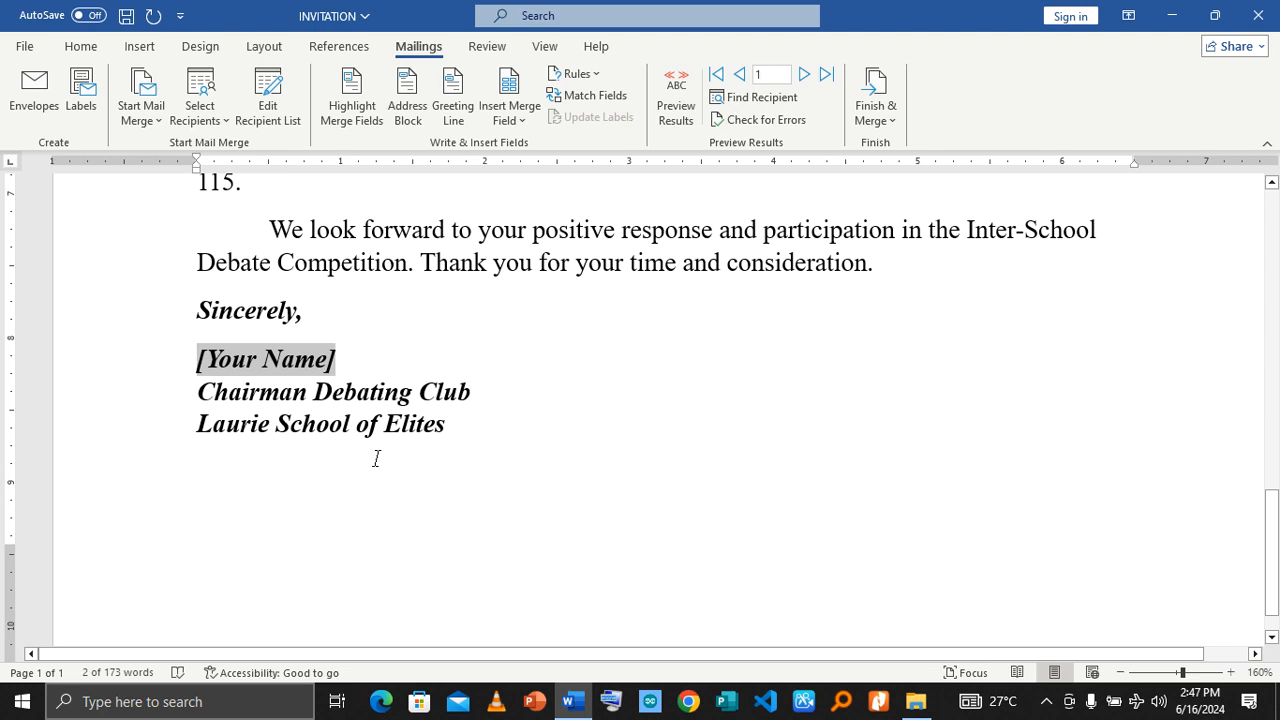
Step: Finish the merge by generating individual letters for all records in a new document
scroll(376, 458, "up", 15)
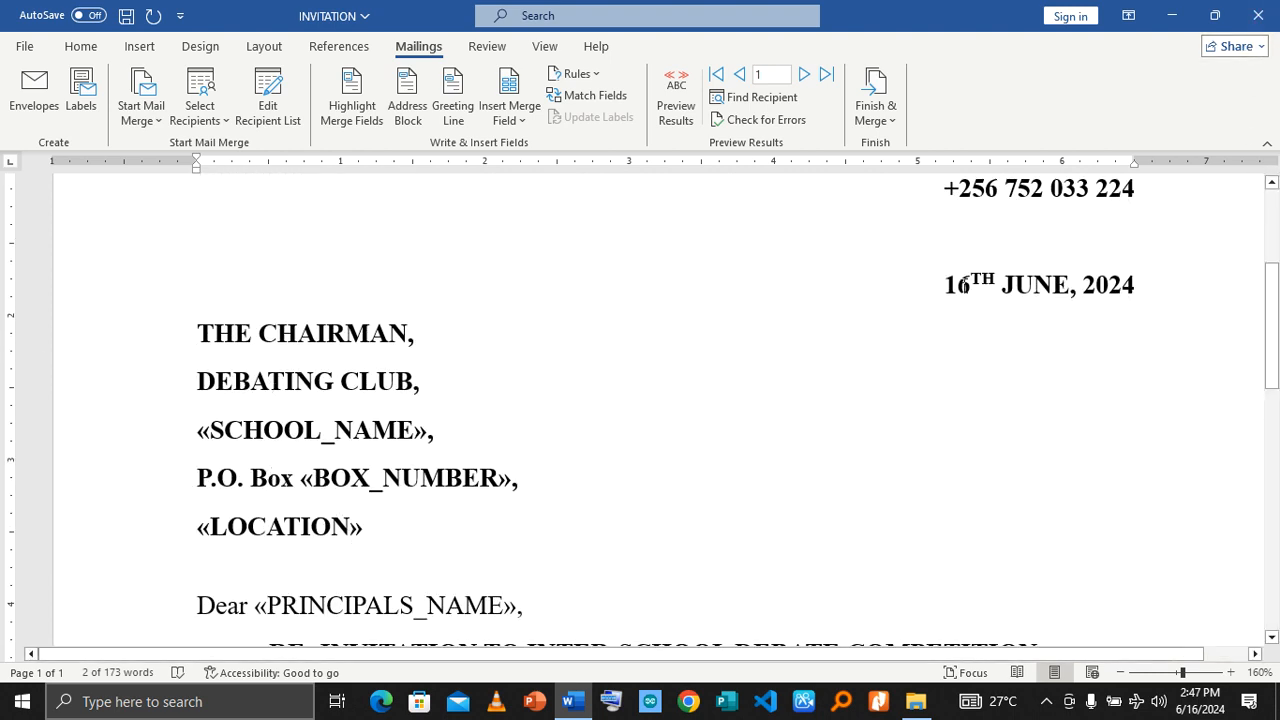
left_click(893, 124)
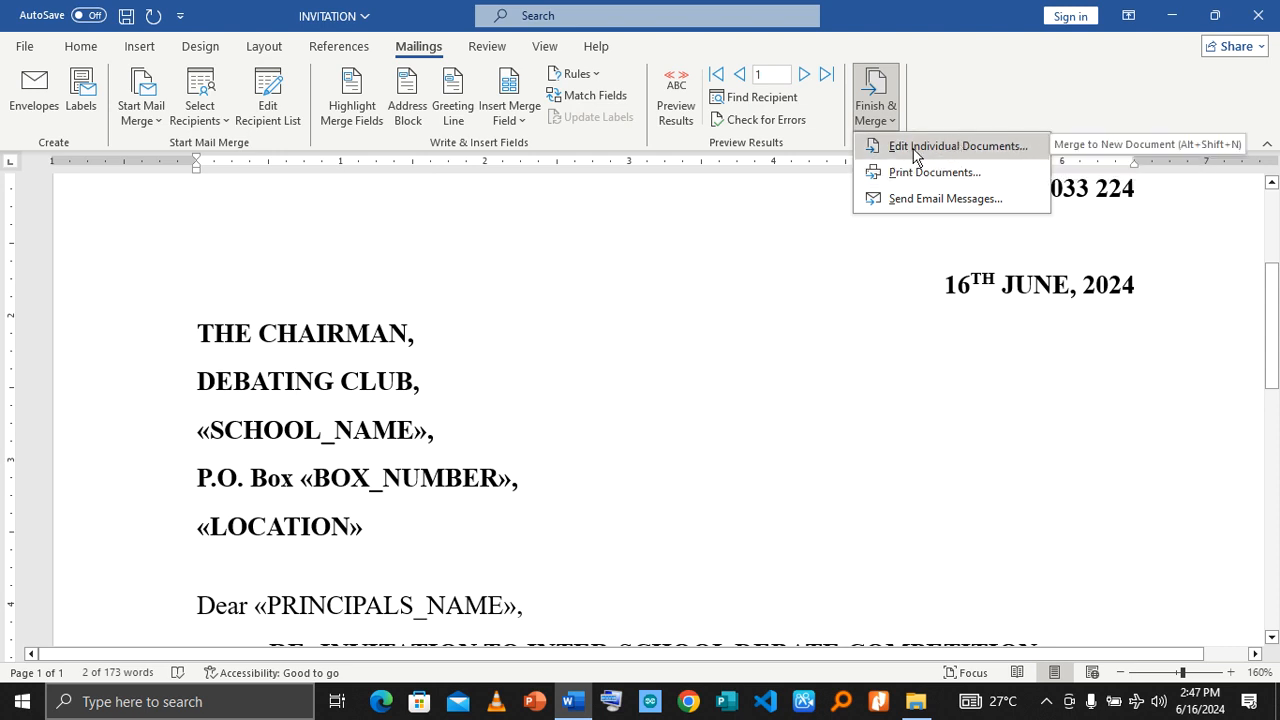
left_click(912, 147)
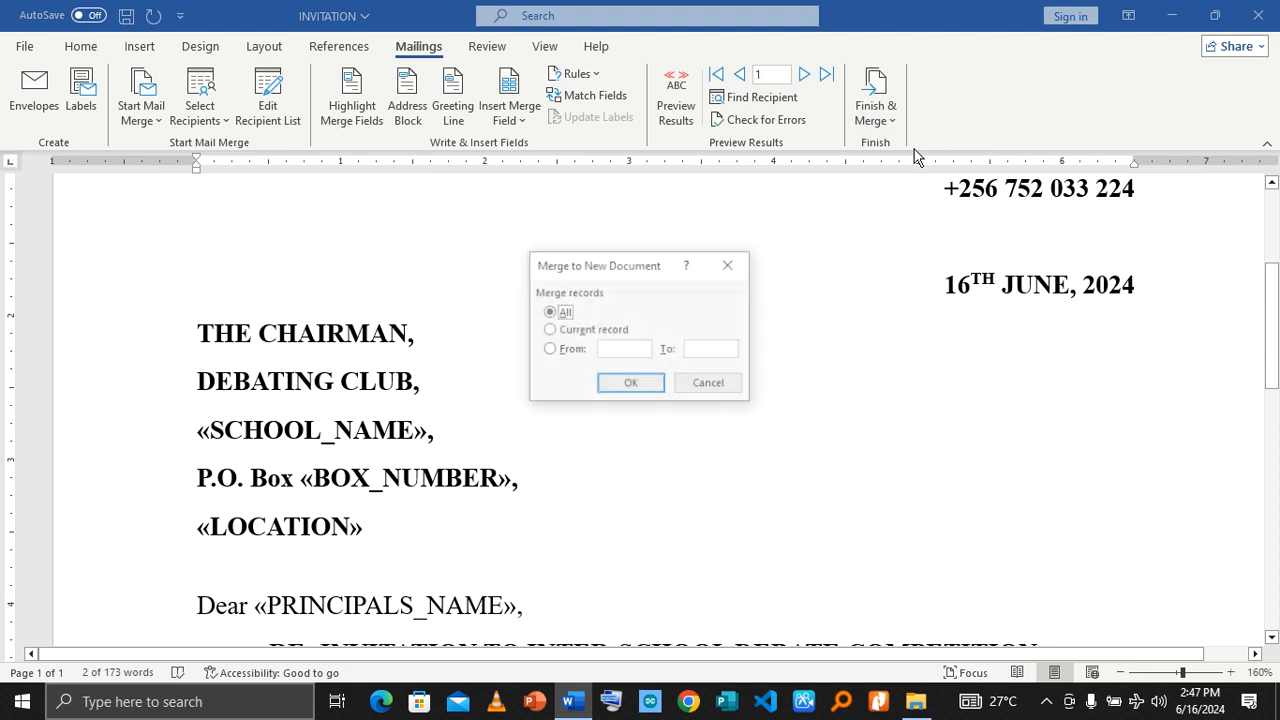
left_click(624, 382)
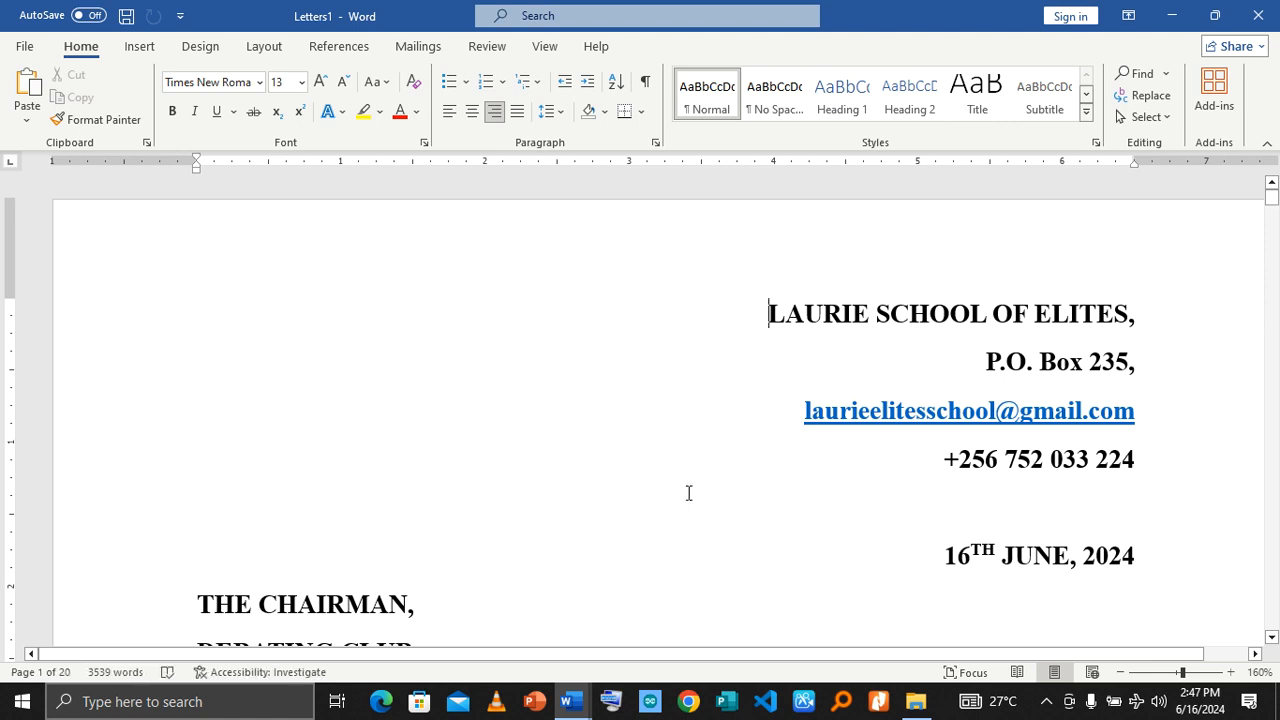
Step: Examine the merged letters' school names, box numbers, locations, salutations and opening paragraph across the first five pages
scroll(660, 463, "down", 5)
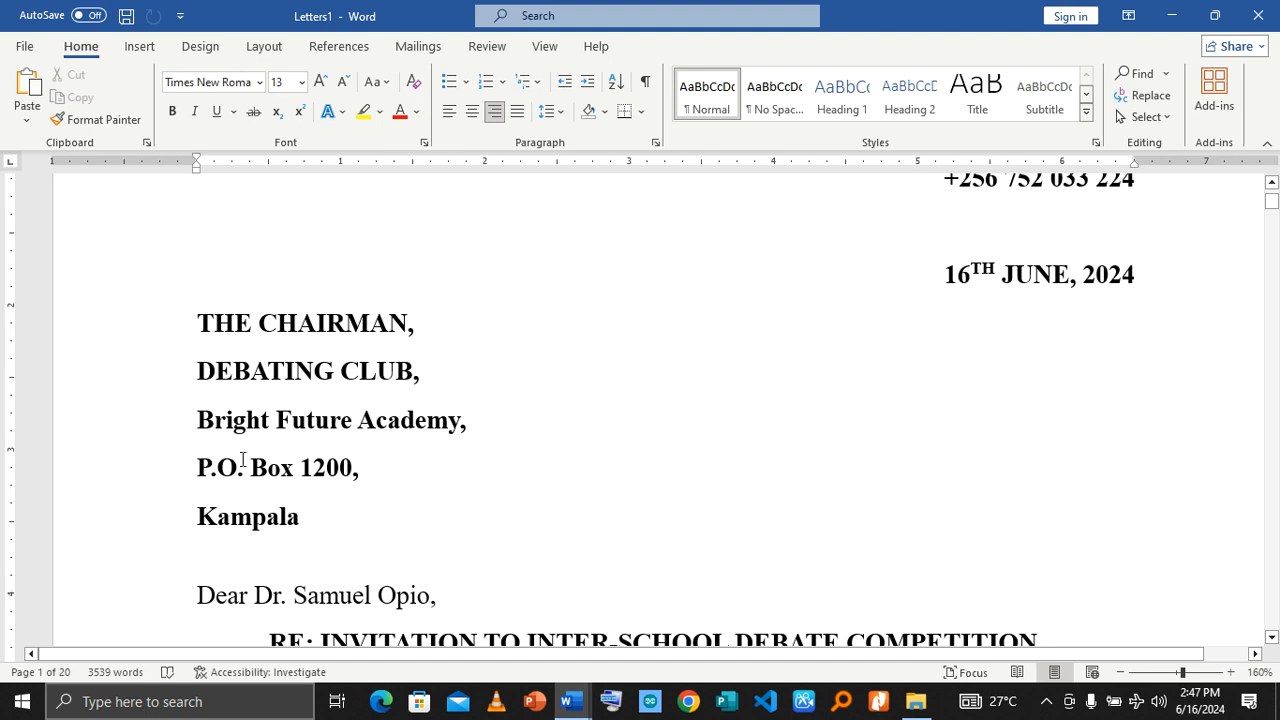
scroll(266, 527, "down", 4)
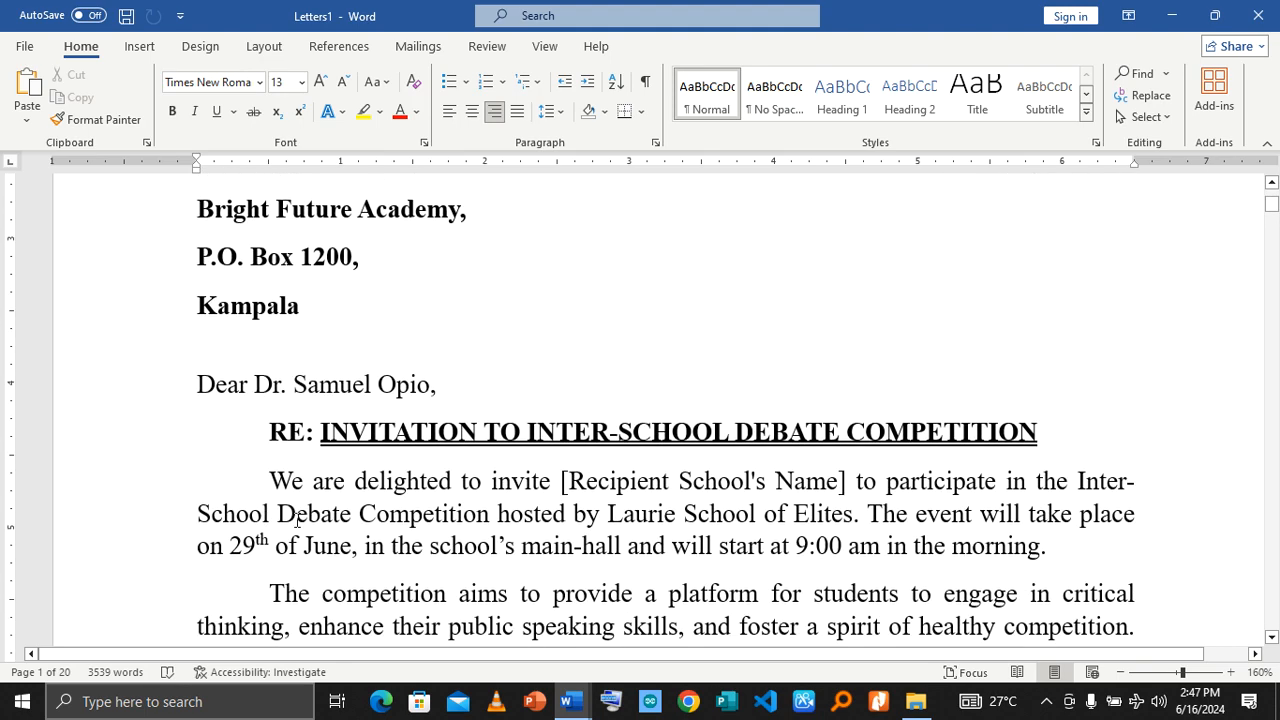
scroll(380, 388, "down", 20)
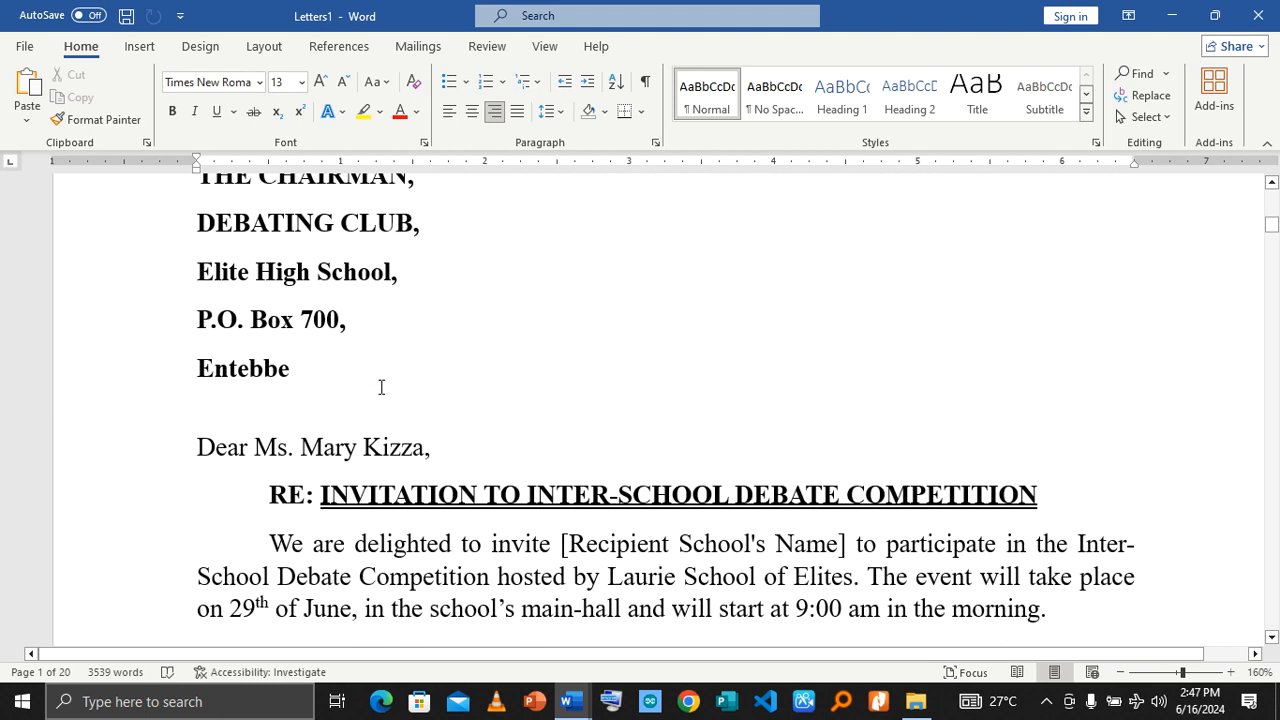
scroll(349, 380, "up", 1)
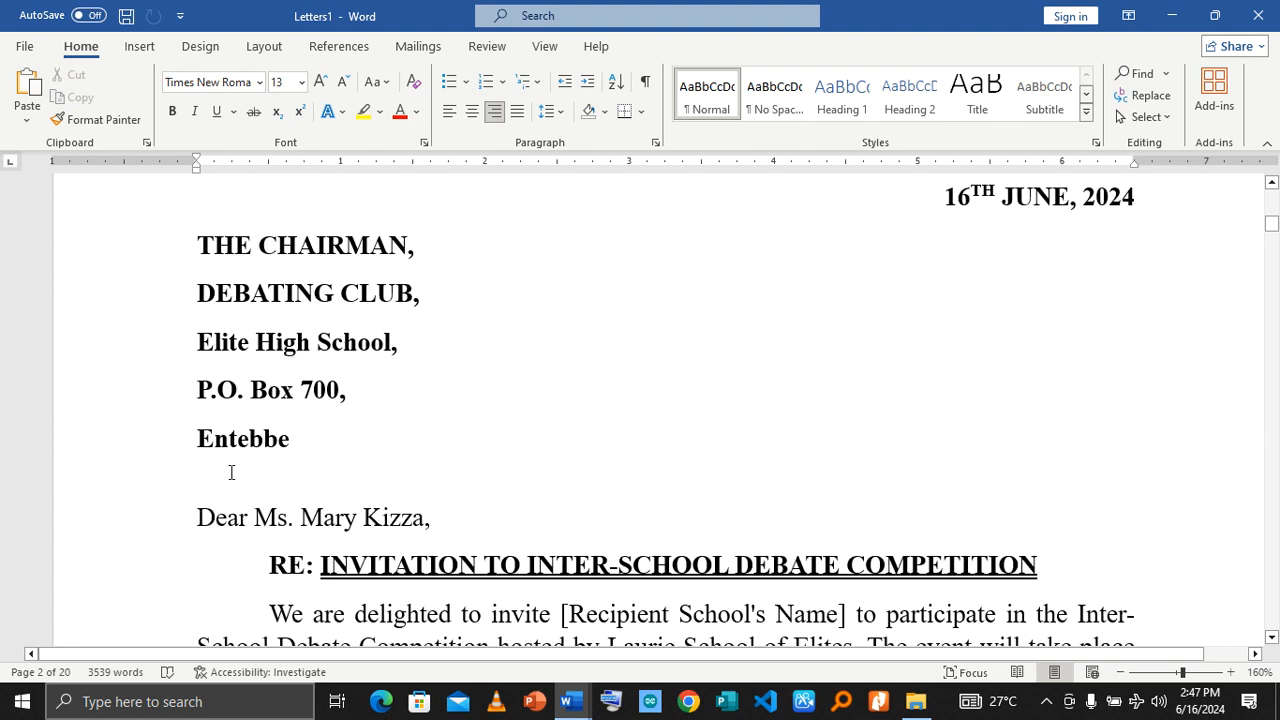
scroll(483, 491, "down", 10)
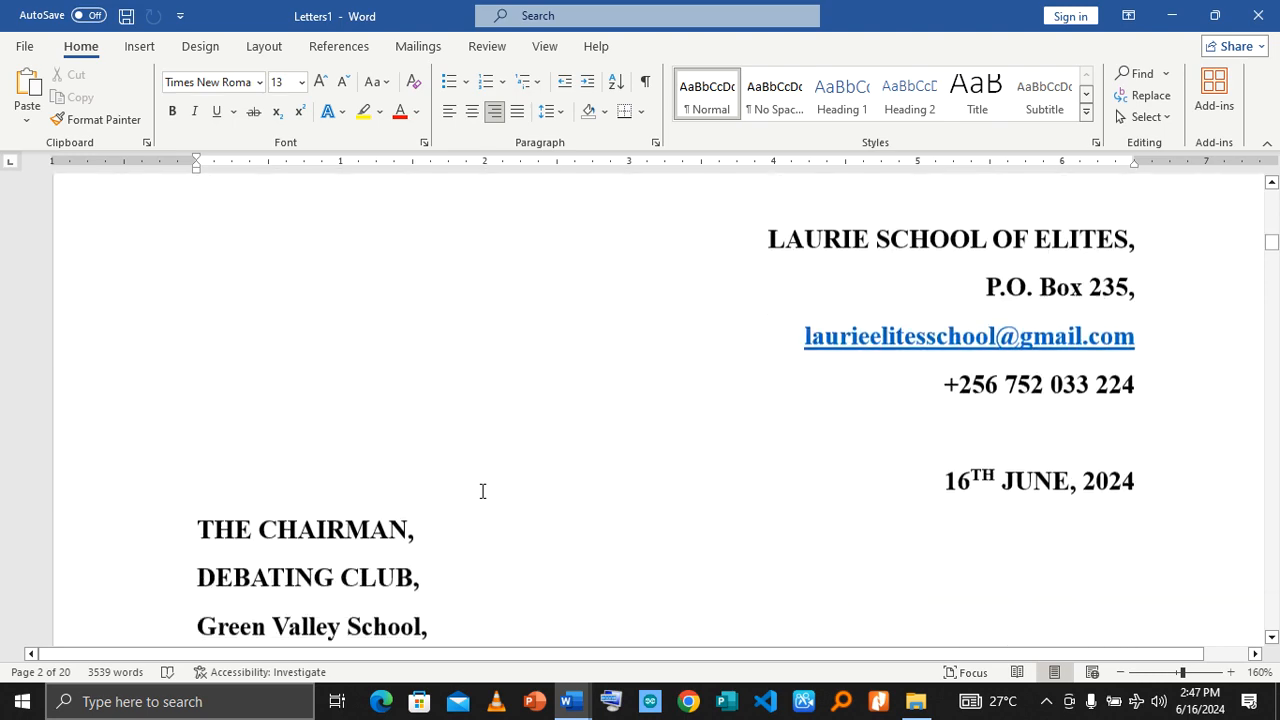
scroll(482, 491, "down", 5)
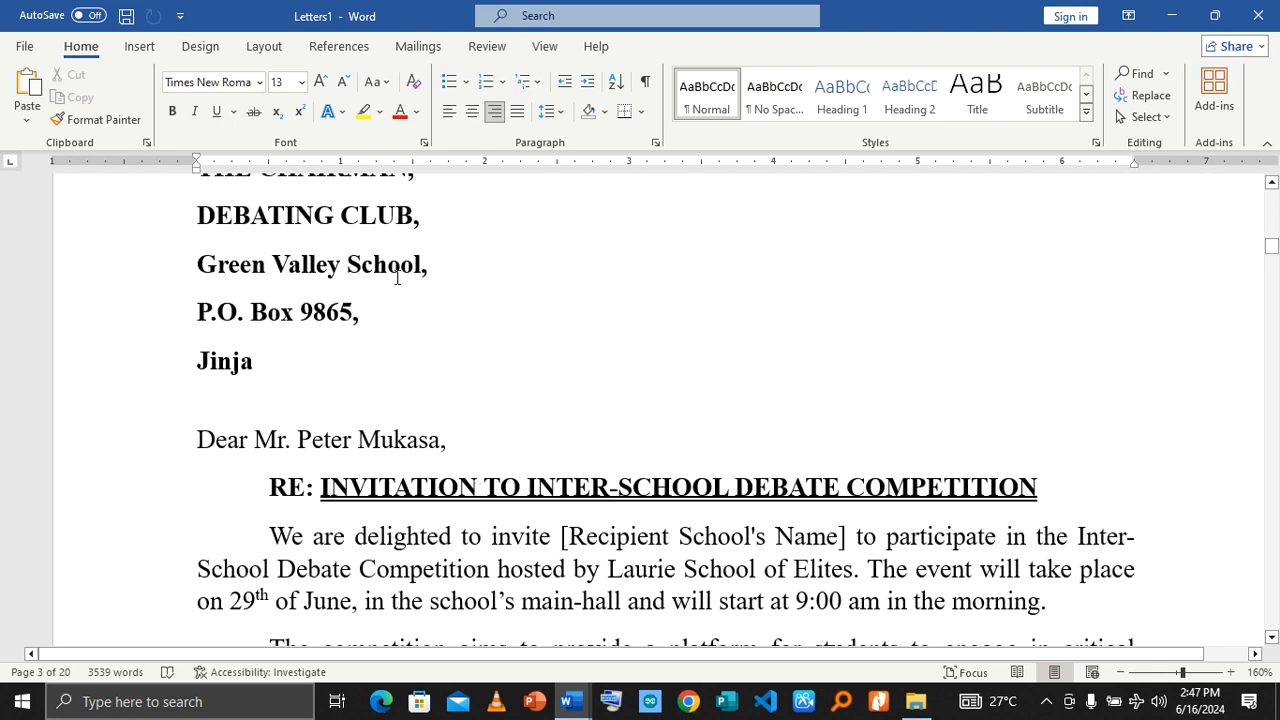
scroll(474, 522, "down", 8)
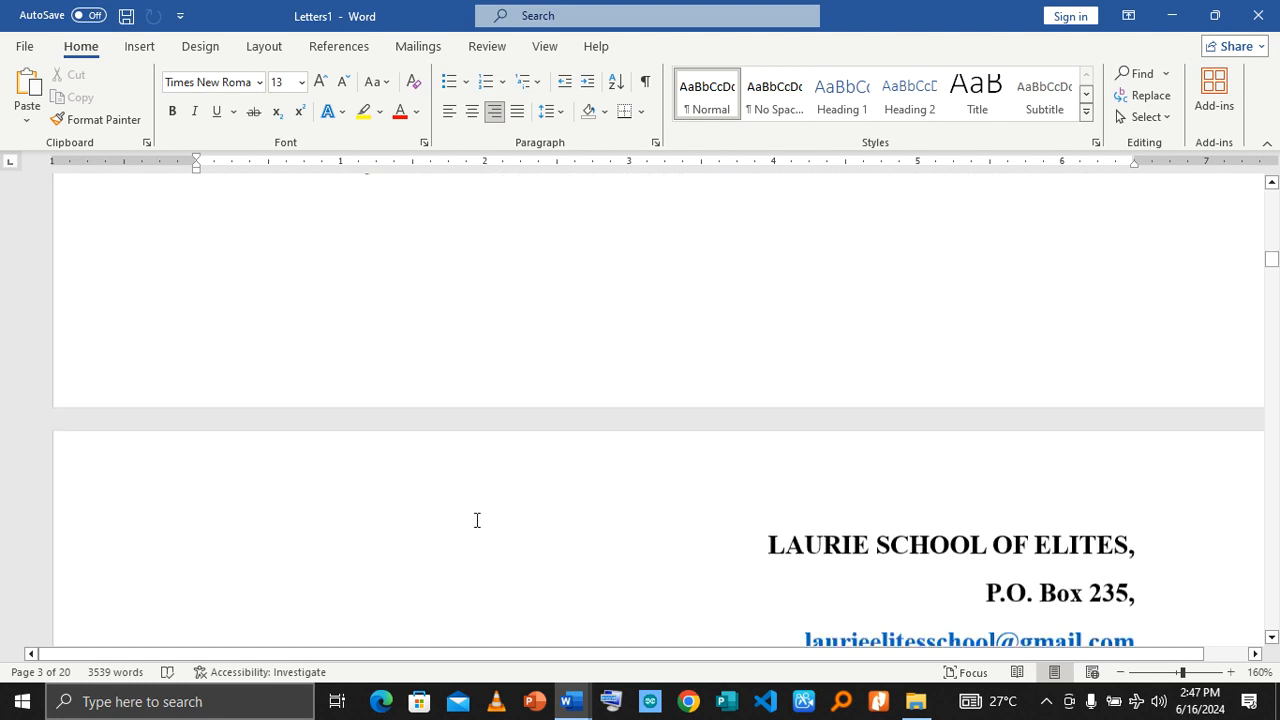
scroll(477, 520, "down", 7)
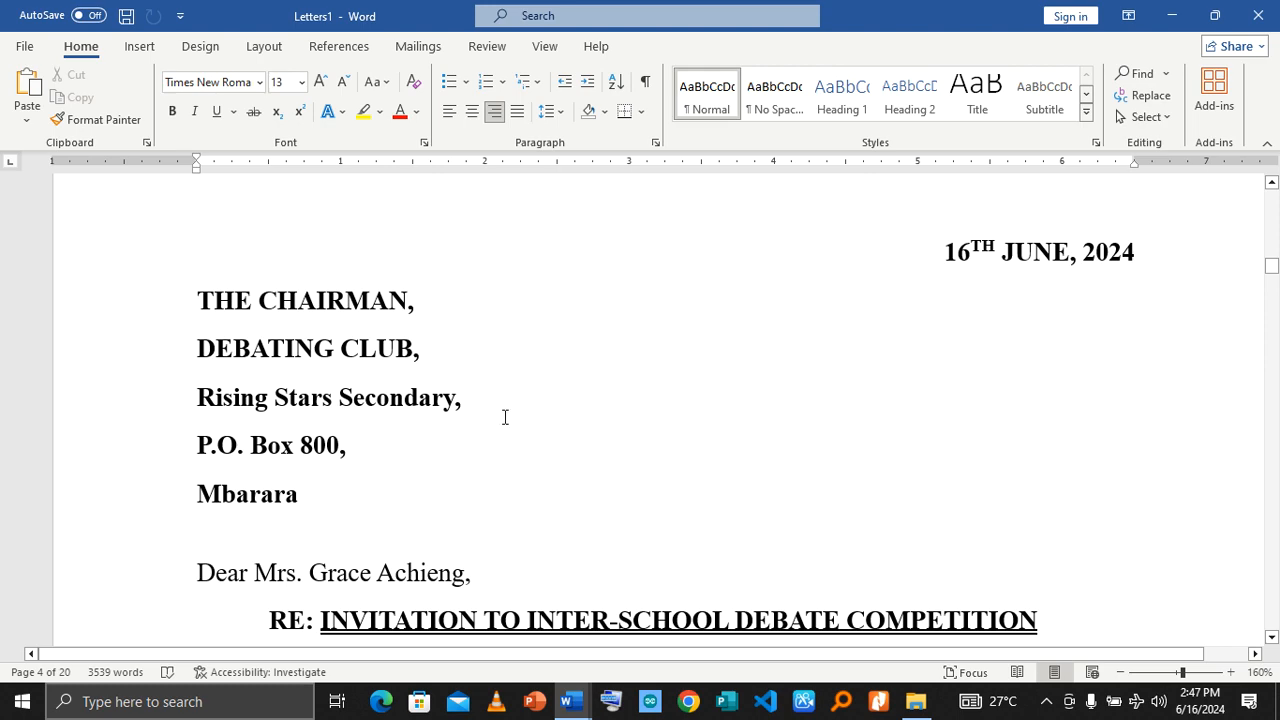
scroll(470, 570, "down", 10)
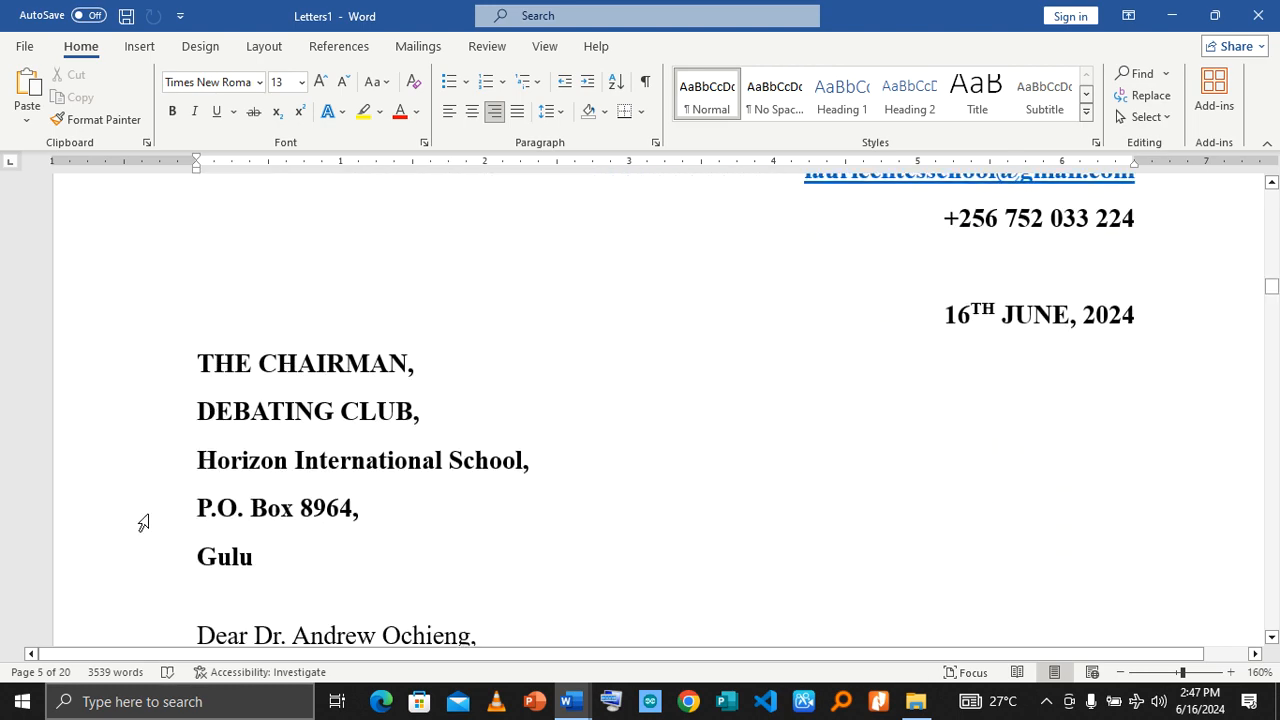
scroll(420, 507, "down", 2)
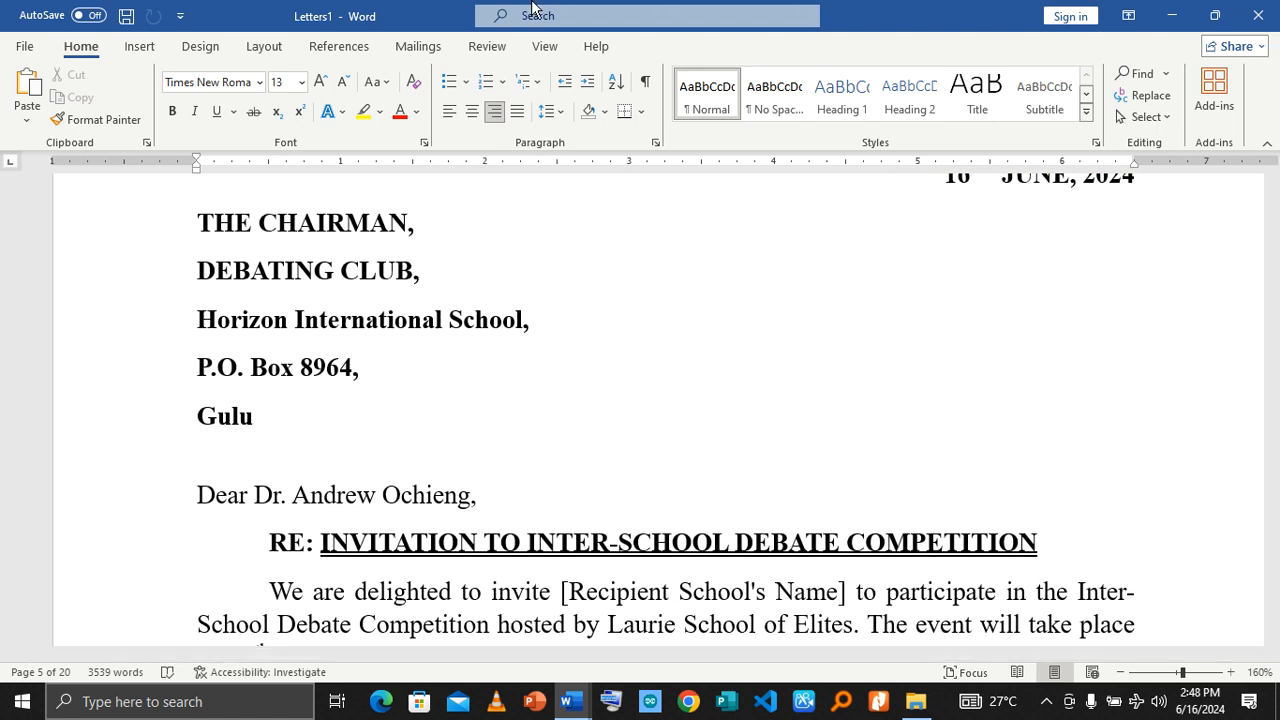
Step: Reduce the merged Letters1 document to a smaller window and return to the INVITATION main document, leaving it maximized
left_click_drag(912, 20, 610, 201)
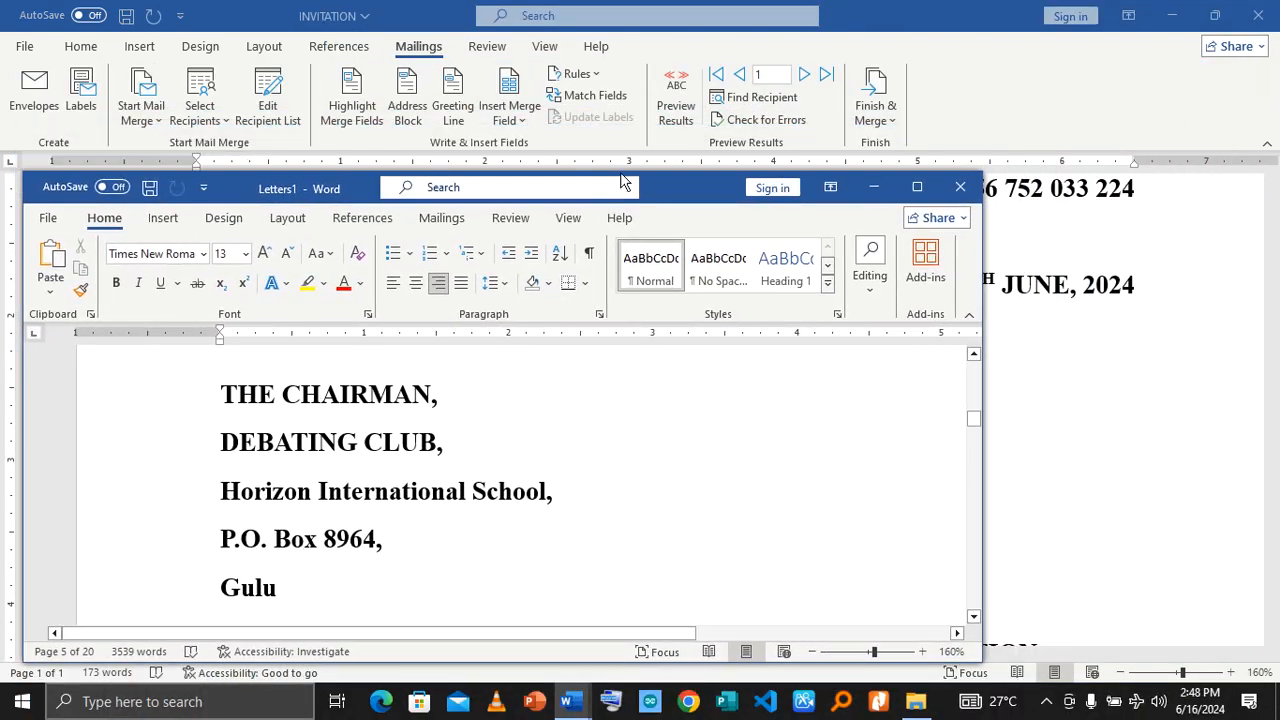
left_click(900, 15)
left_click_drag(900, 15, 757, 114)
left_click(1077, 115)
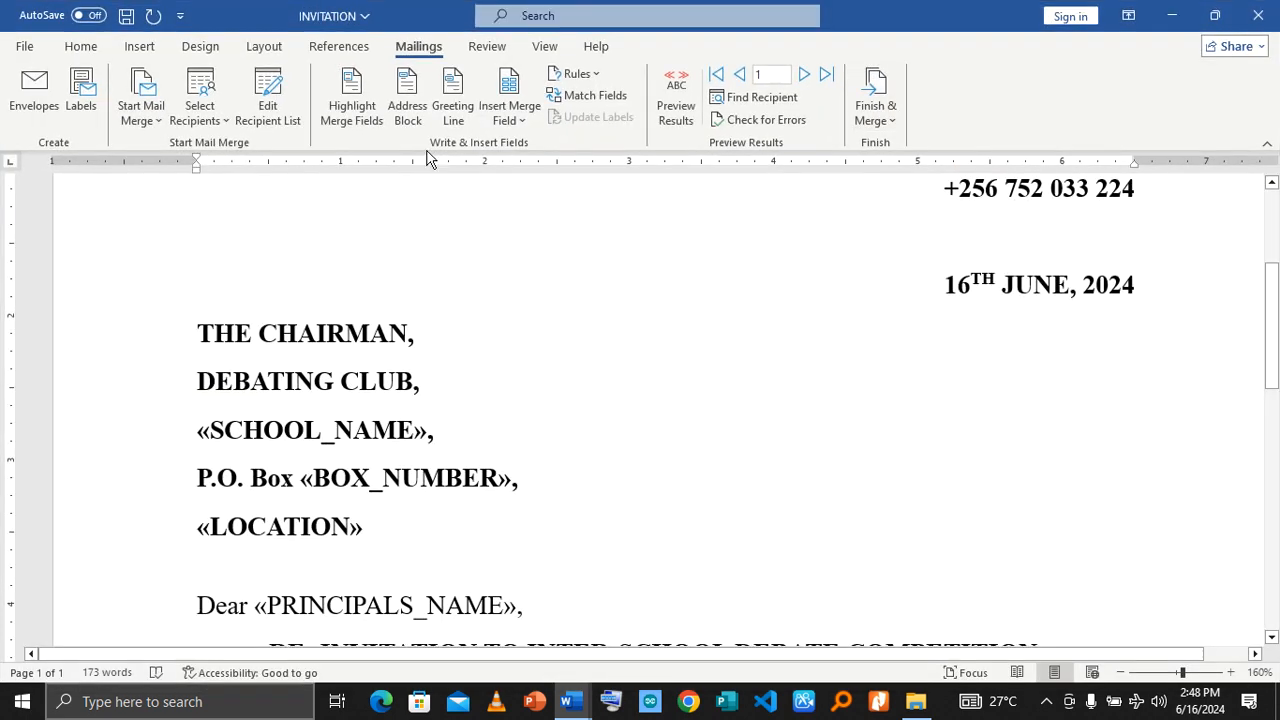